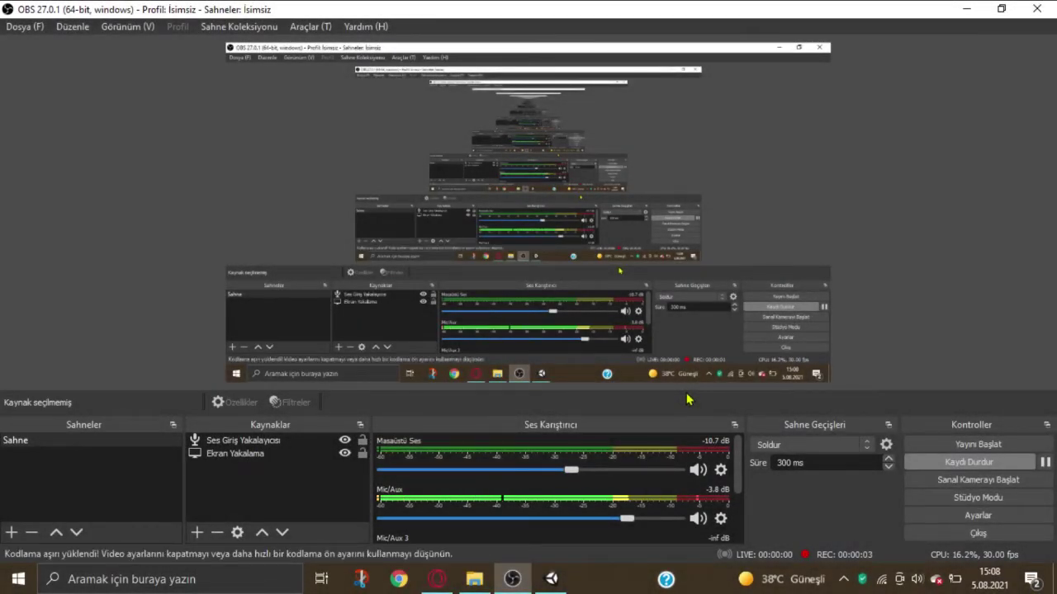
Step: Minimize OBS Studio to reveal the Unity CarGame project
click(966, 8)
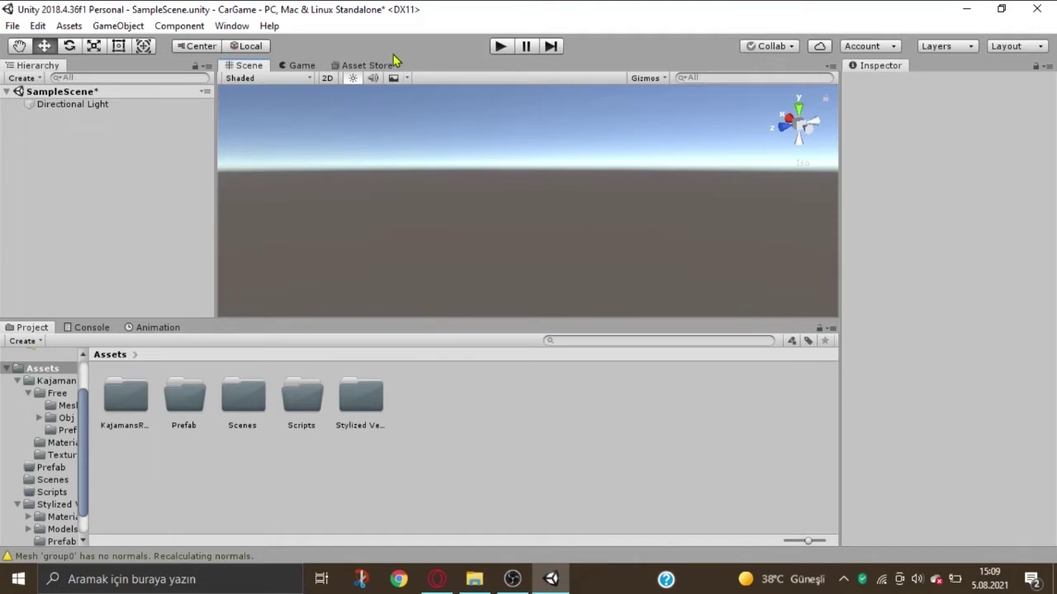
Step: In the Asset Store, browse the free Kajaman's Roads package page, then start a new search
click(367, 66)
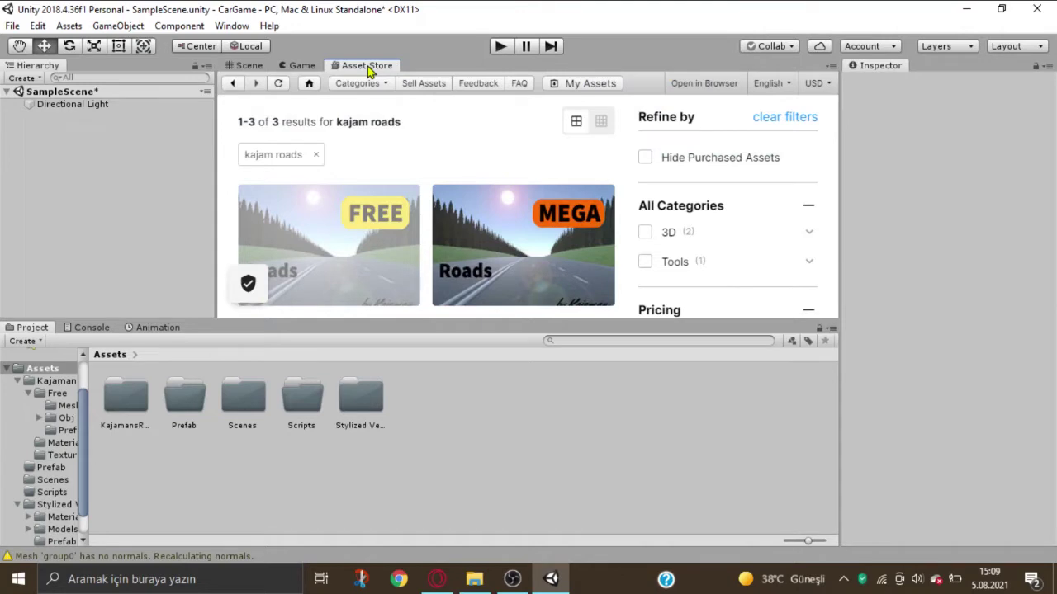
scroll(341, 205, down, 1)
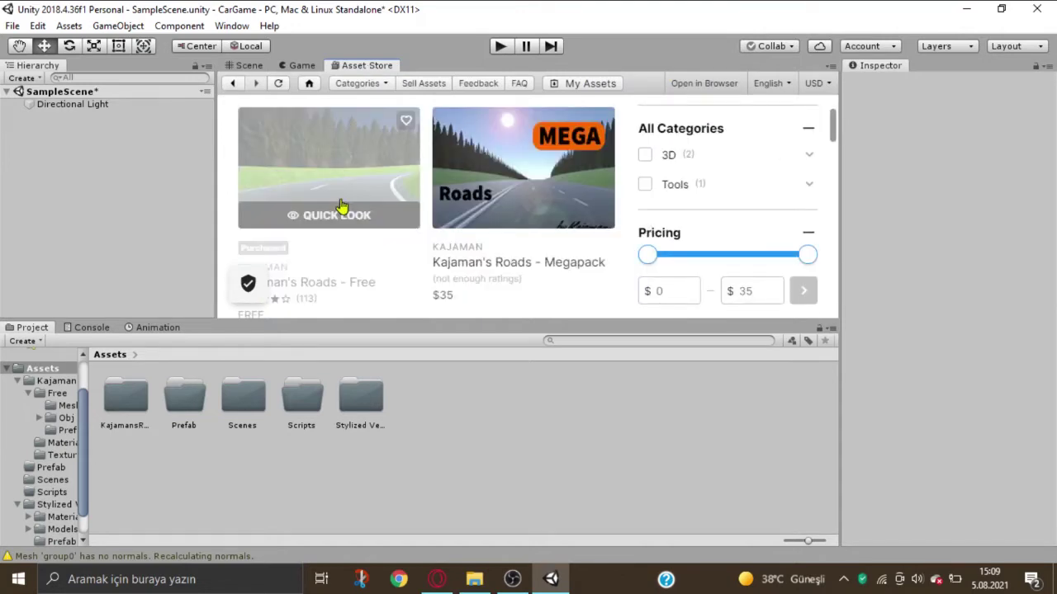
click(394, 168)
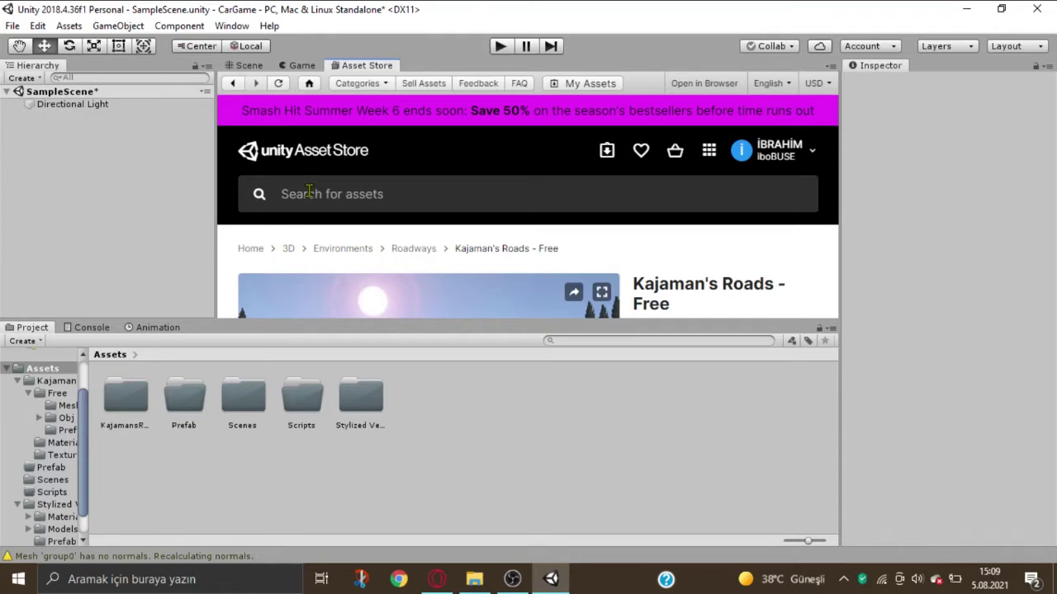
scroll(682, 301, down, 2)
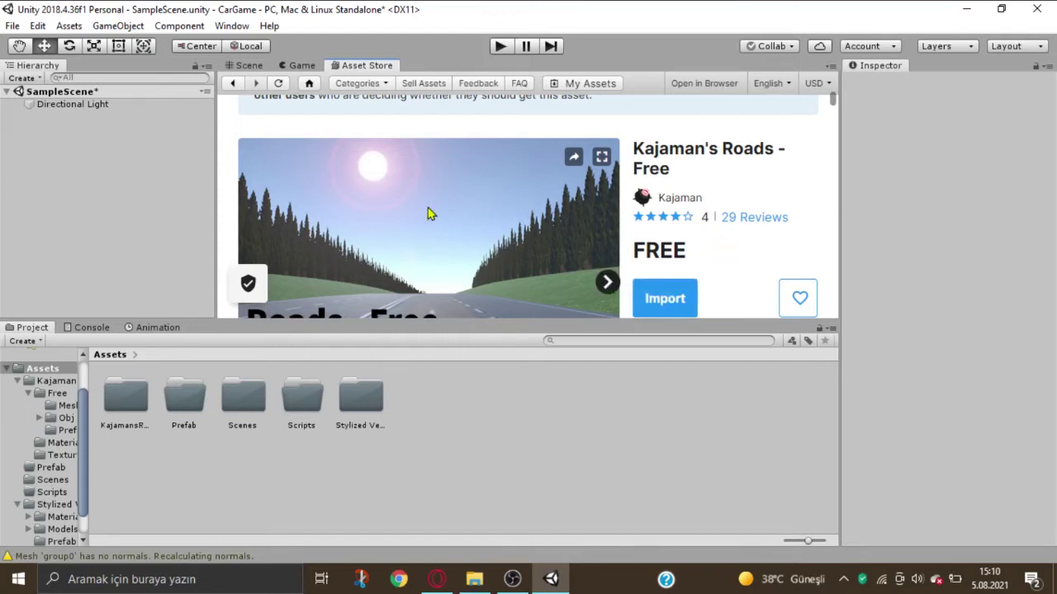
scroll(434, 199, up, 3)
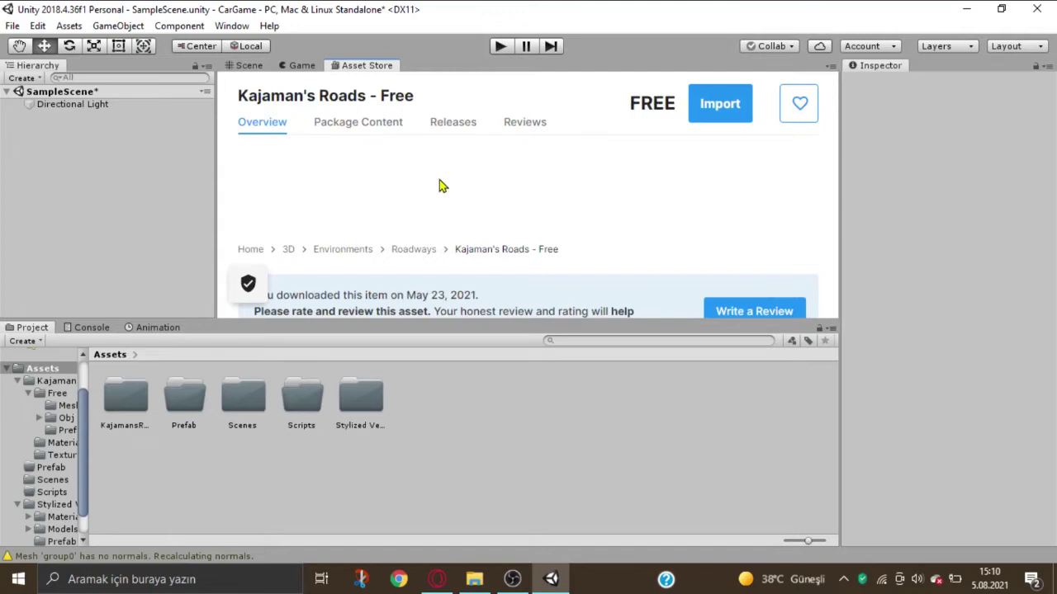
scroll(439, 186, up, 5)
click(413, 194)
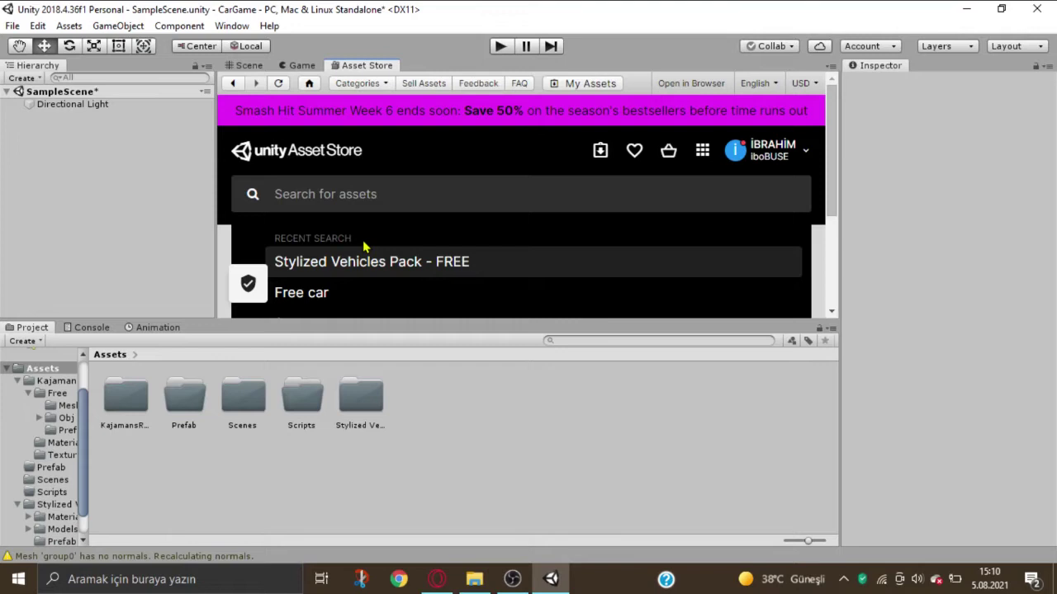
click(244, 65)
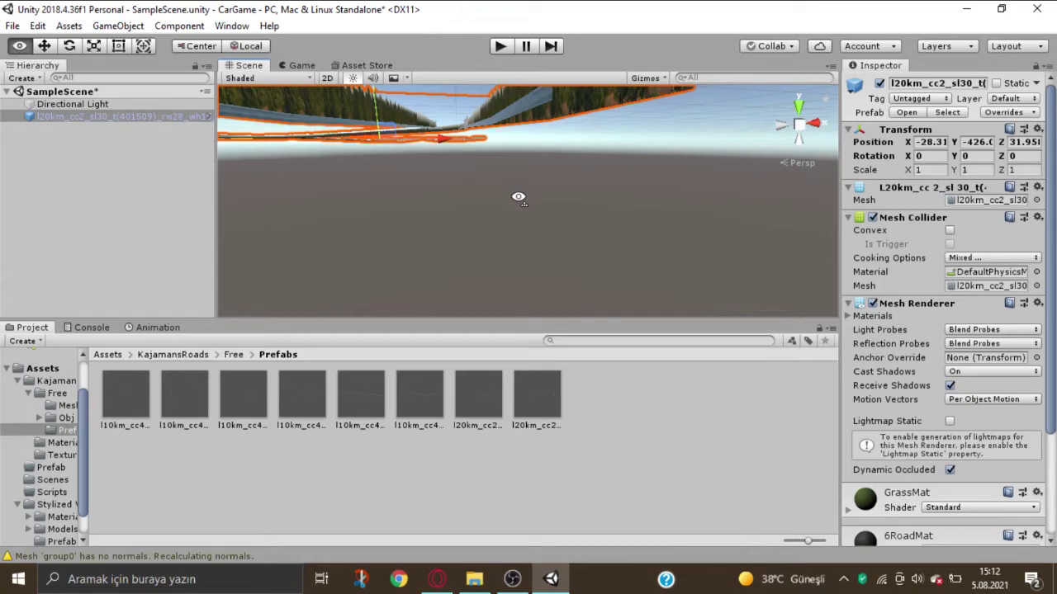
Step: Orbit the Scene view to look down the placed road, then return to the Move tool
alt+drag(519, 198, 495, 248)
click(107, 354)
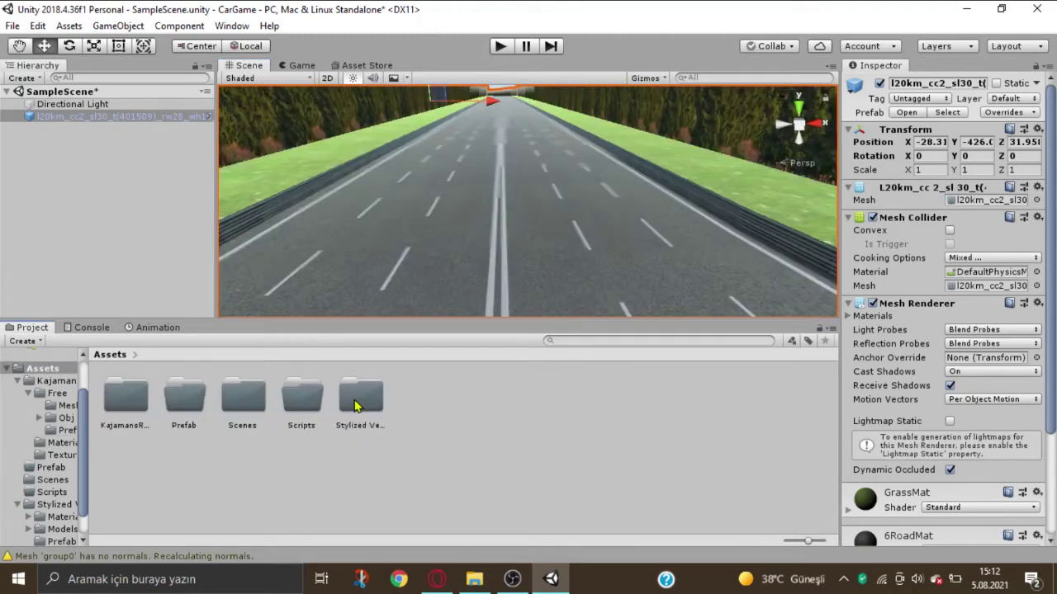
Step: Open the Stylized Vehicles Pack Free folder to reach the SportCar2 prefab
double_click(357, 400)
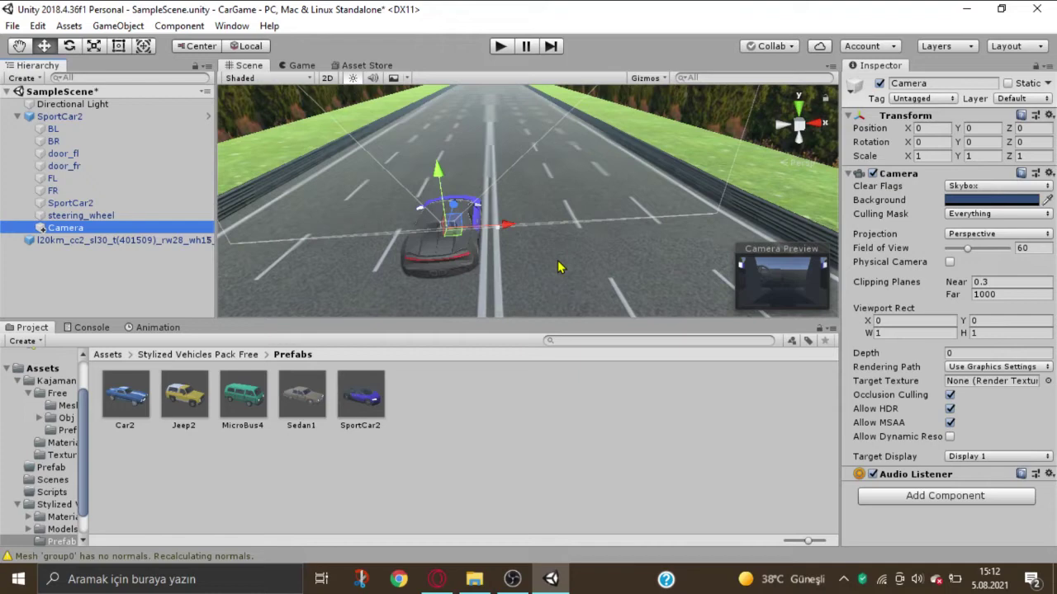
Step: Apply position (-0.1, 2.79, -6.11) and a 14.291° X tilt to the Camera
key(ctrl+shift+f)
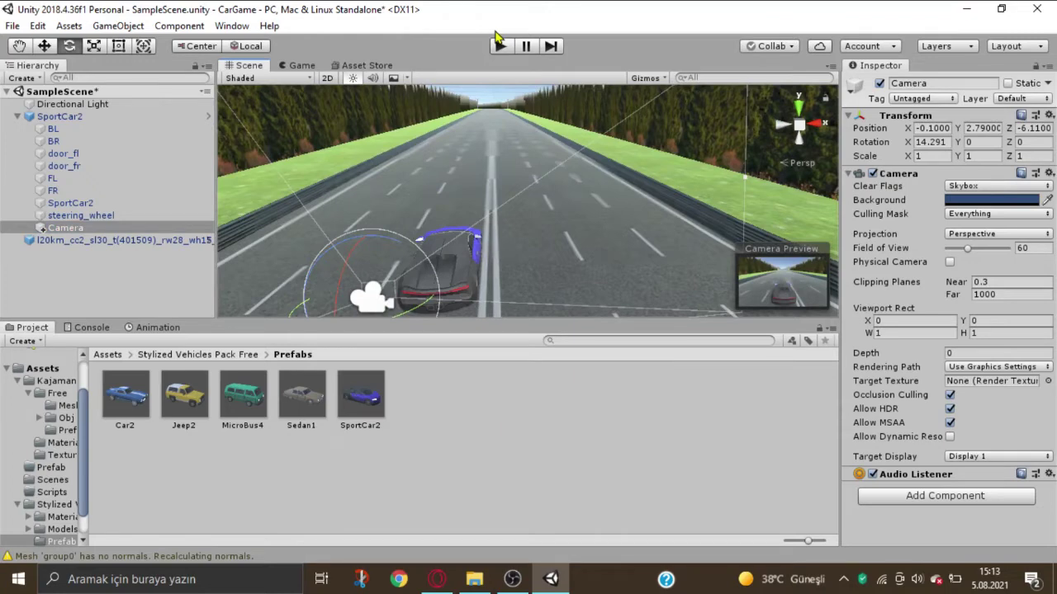
Step: Run the scene in Play mode to test the camera view behind the car
click(500, 46)
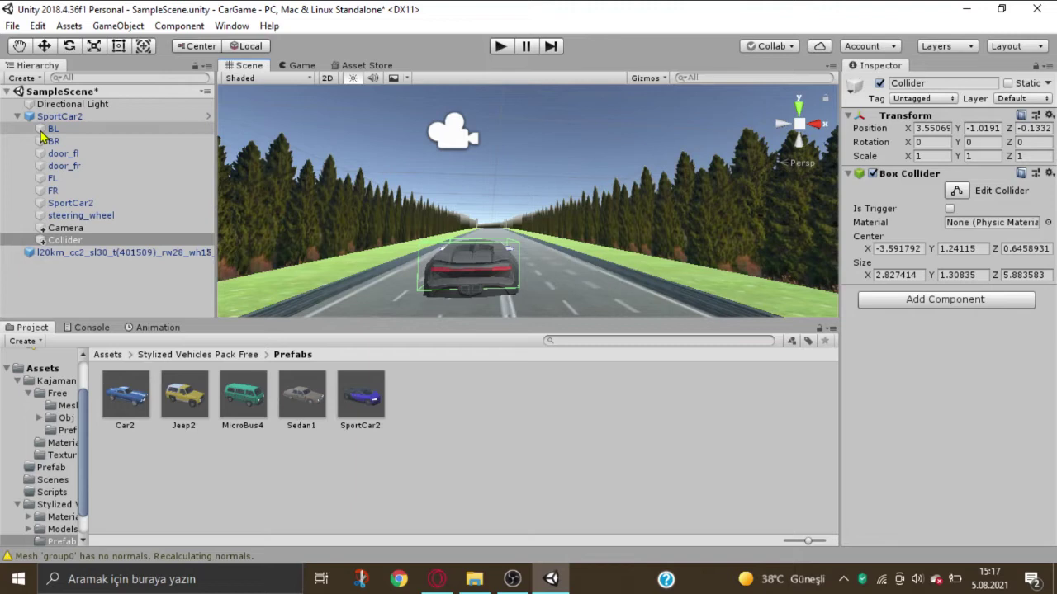
Step: Bring up the context menu on BL to add a child object under it
right_click(41, 132)
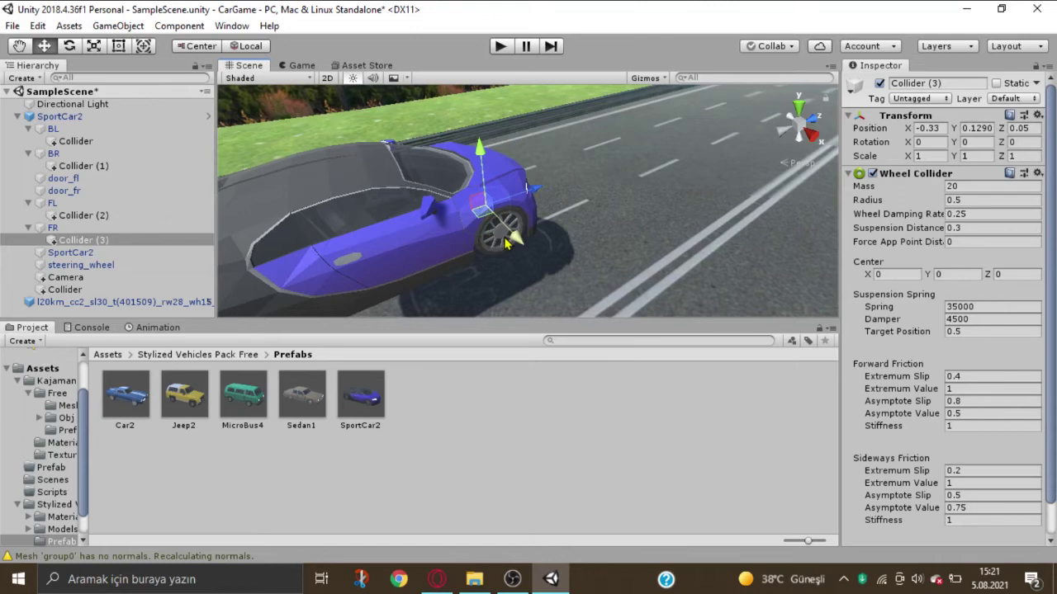
Step: Focus the Scene view on the front-left wheel collider
double_click(79, 215)
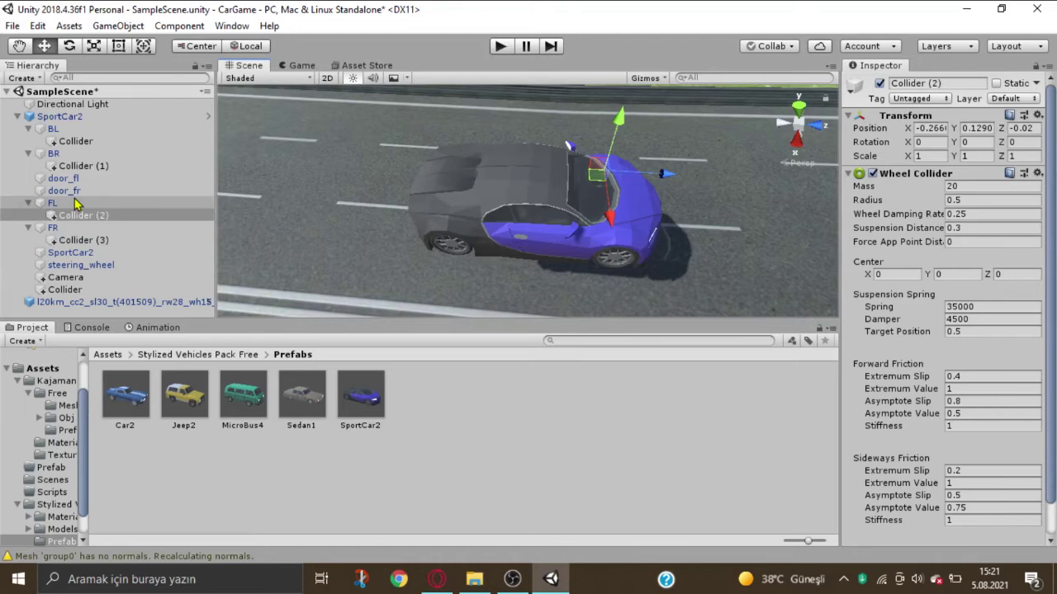
Step: Inspect the rear-right wheel object BR, then switch away from Unity via the taskbar
click(451, 240)
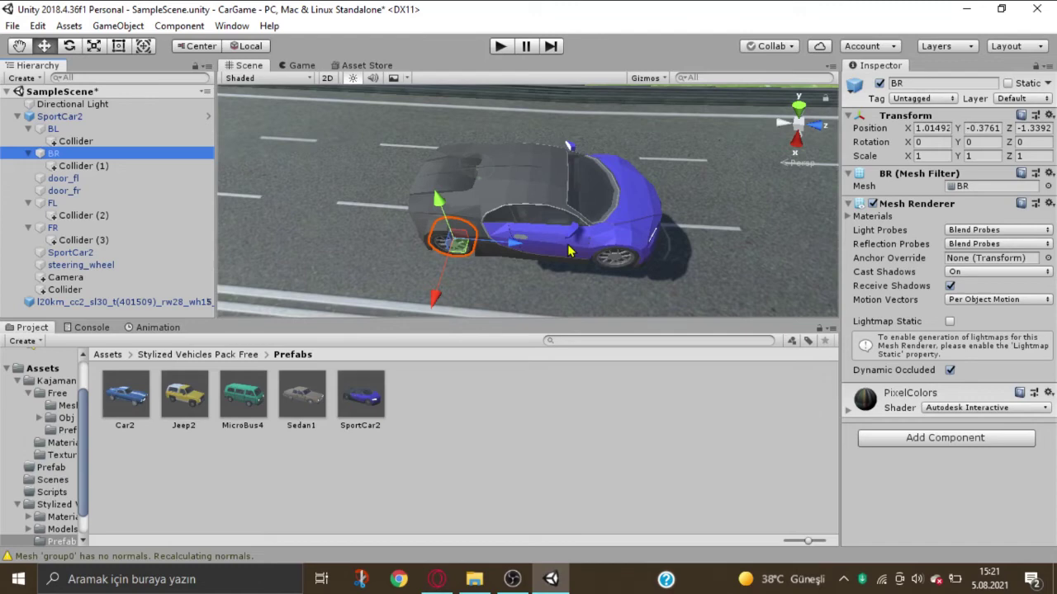
click(512, 578)
mouse_move(588, 580)
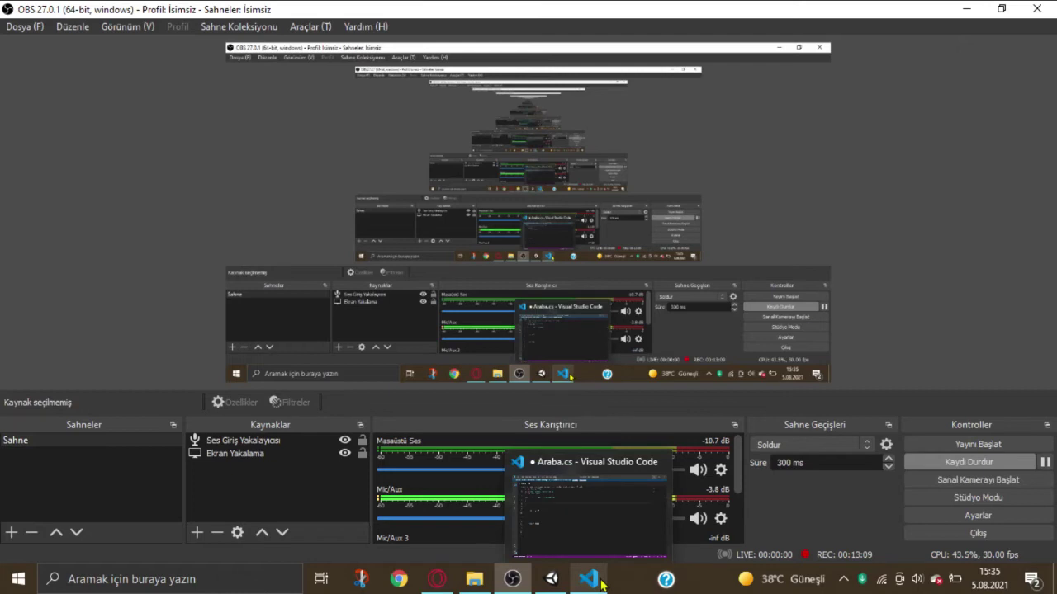
Step: Bring Araba.cs forward in VS Code and begin a 'public float' line, then erase it
click(602, 584)
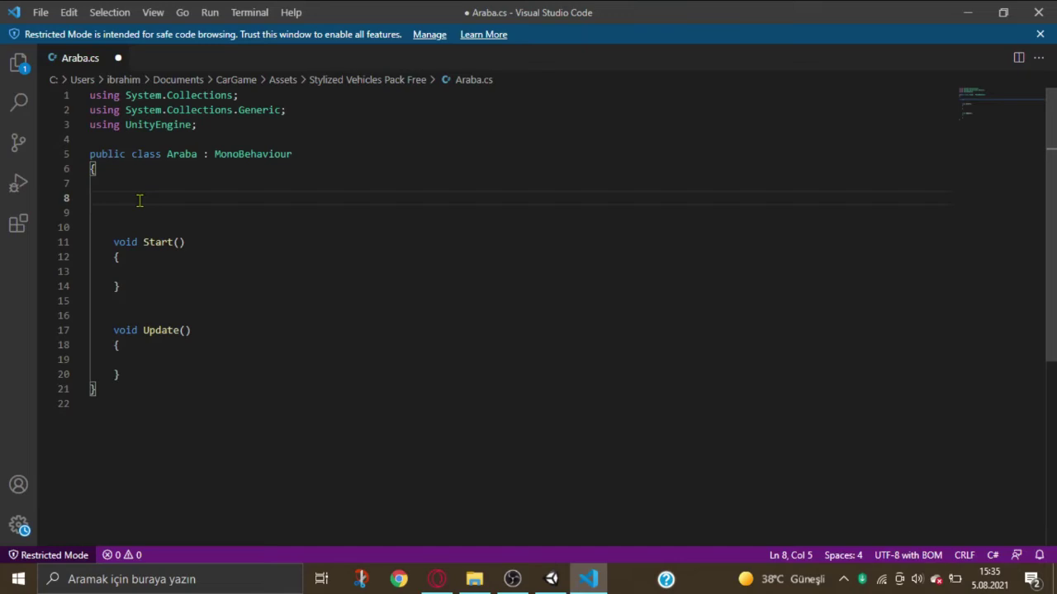
text(public flo)
text(at)
key(BackSpace)
key(BackSpace)
key(BackSpace)
key(BackSpace)
Step: Declare 'public WheelCollider fl,fr,br,bl;' and start the next line with 'public hiz'
text(public WheelCollider)
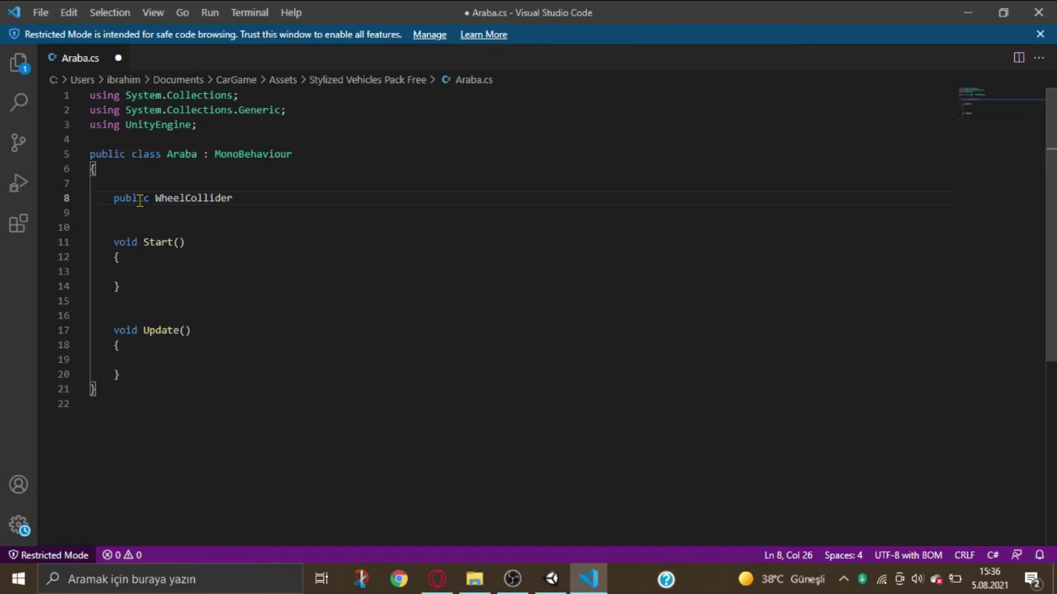
text(fl,fr,br,)
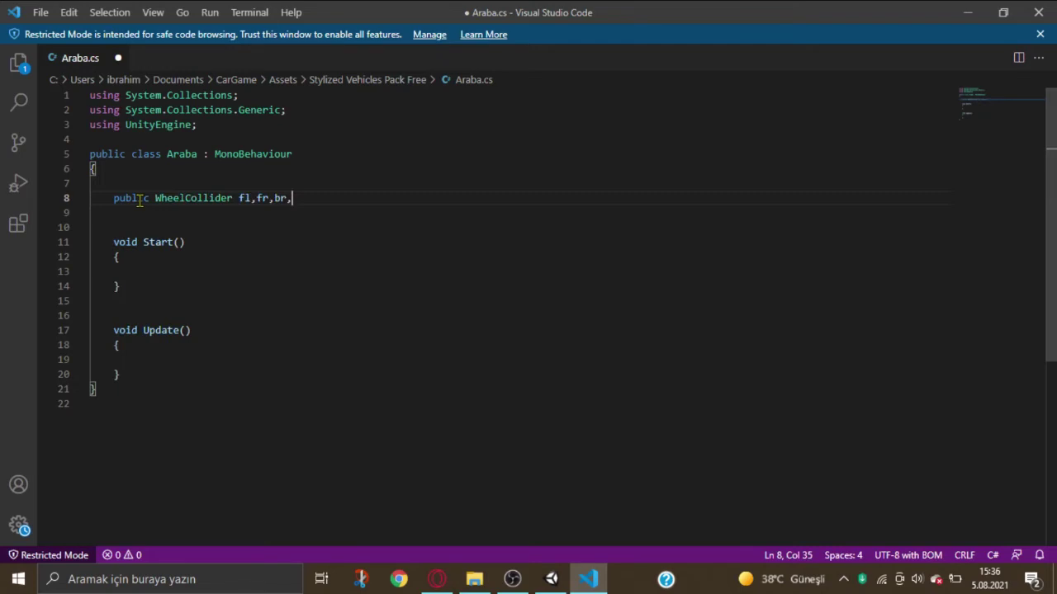
text(bl;)
click(185, 218)
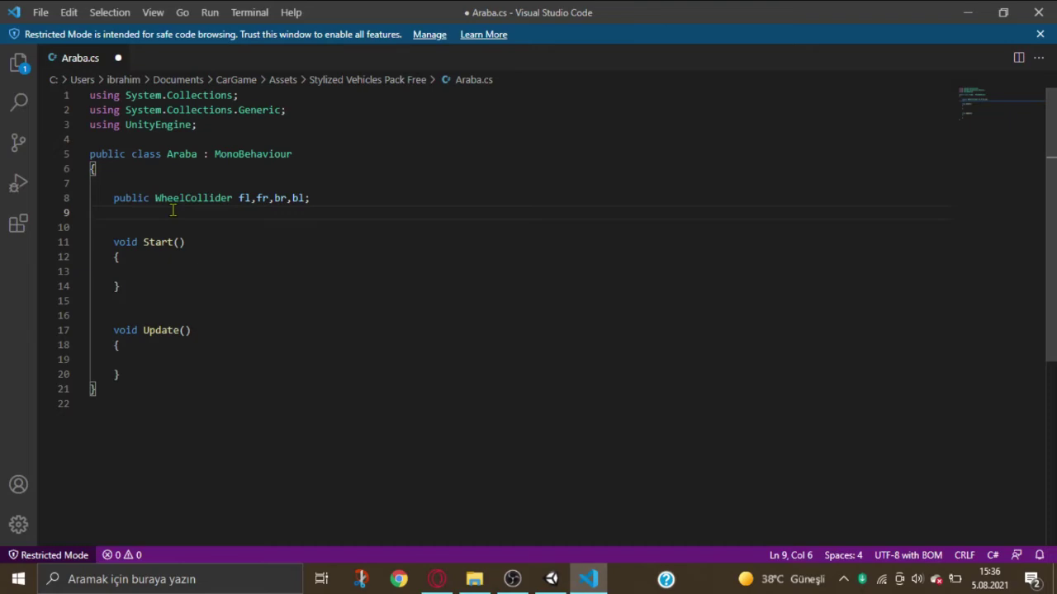
key(Return)
text(public hiz)
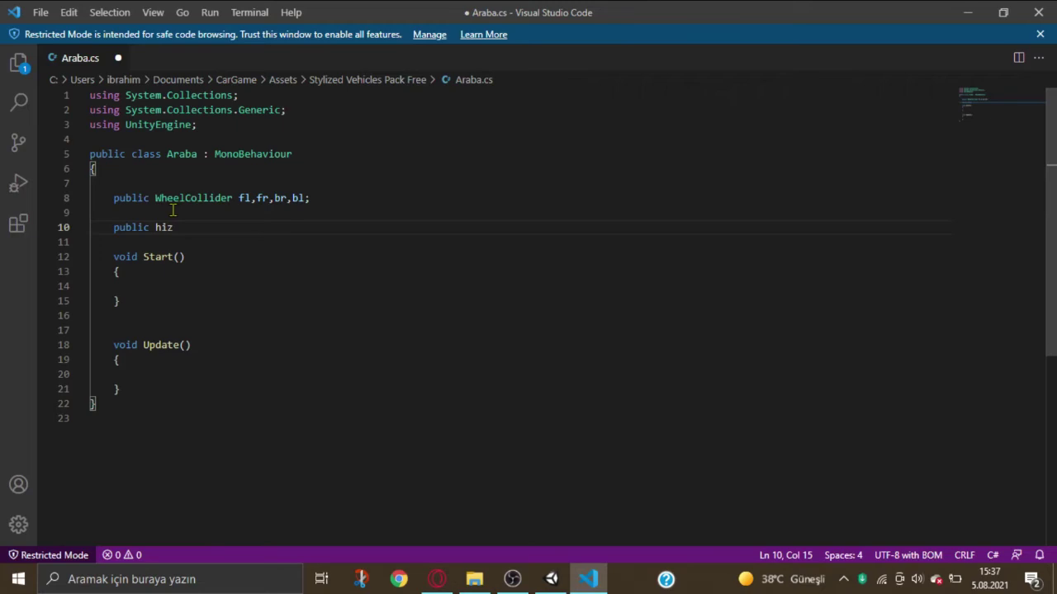
Step: Finish line 10's declaration as hiz, dönme; and return to the Araba.cs editor
text(,dönme)
text(;)
key(ctrl+Left)
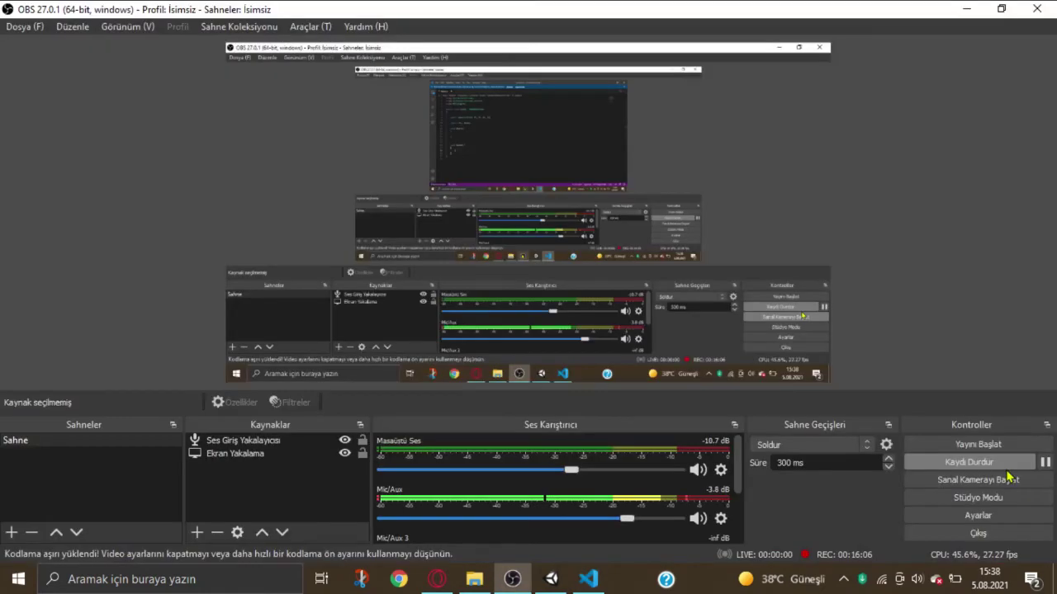
click(966, 9)
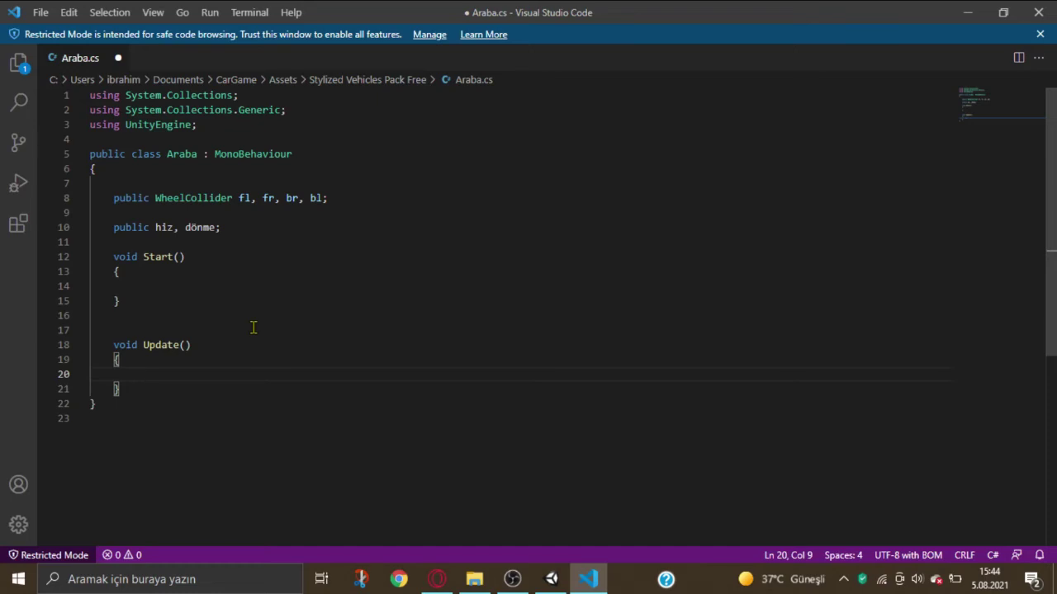
Step: Write bl.motorTorque = hiz * Input.GetAxis("Vertical"); inside Update
text(bl)
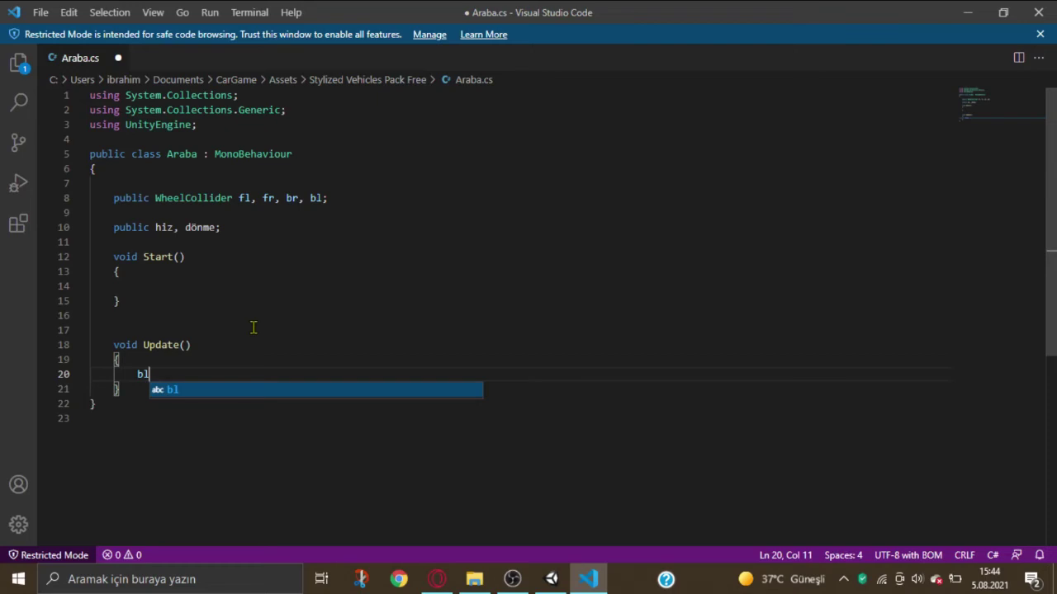
text(.)
text(mot)
text(ot)
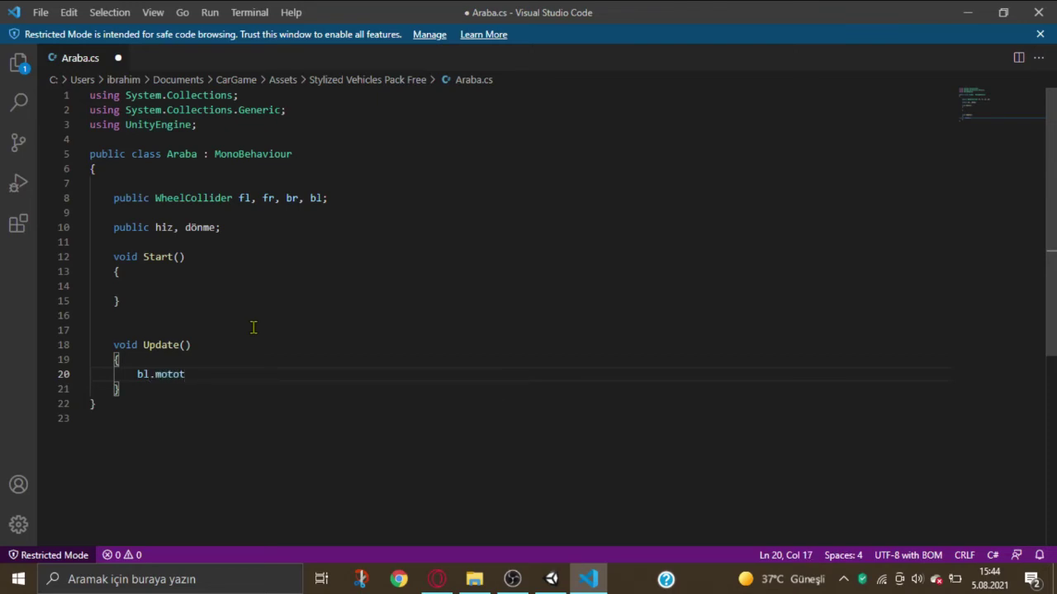
key(BackSpace)
text(rTor)
text(que)
text( =)
text(hiz)
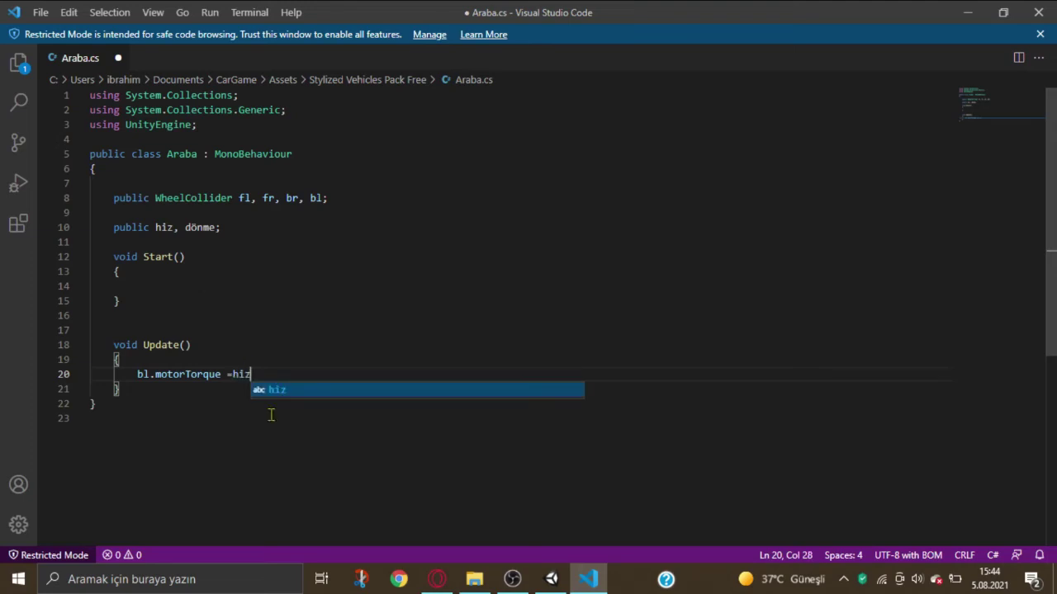
click(273, 376)
key(ctrl+Left)
key(End)
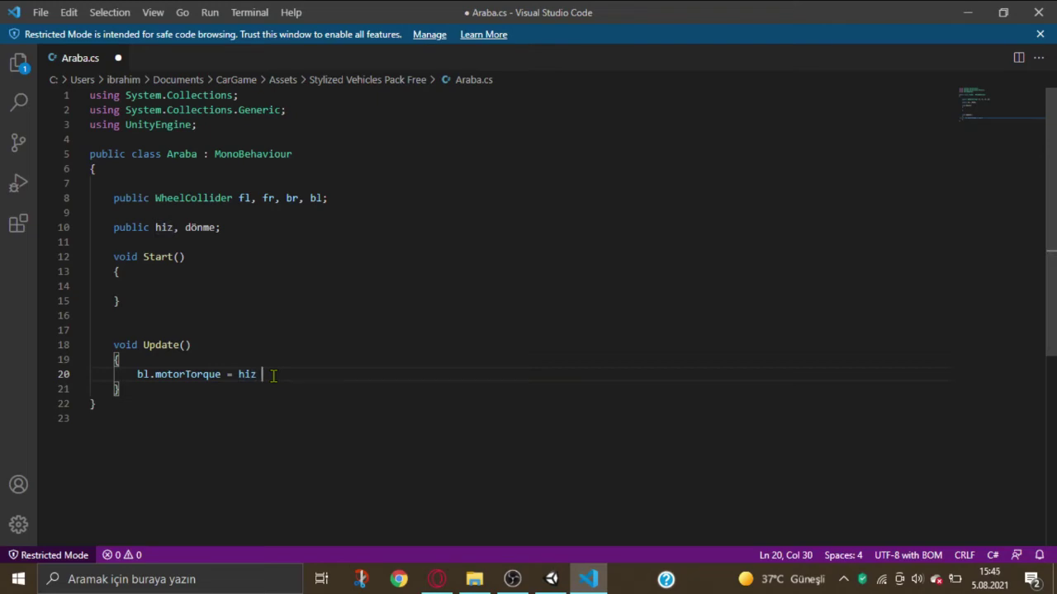
text(*)
key(BackSpace)
text(*)
text(  nput)
text(.)
text(GET)
key(BackSpace)
key(BackSpace)
text(et)
text(Axis)
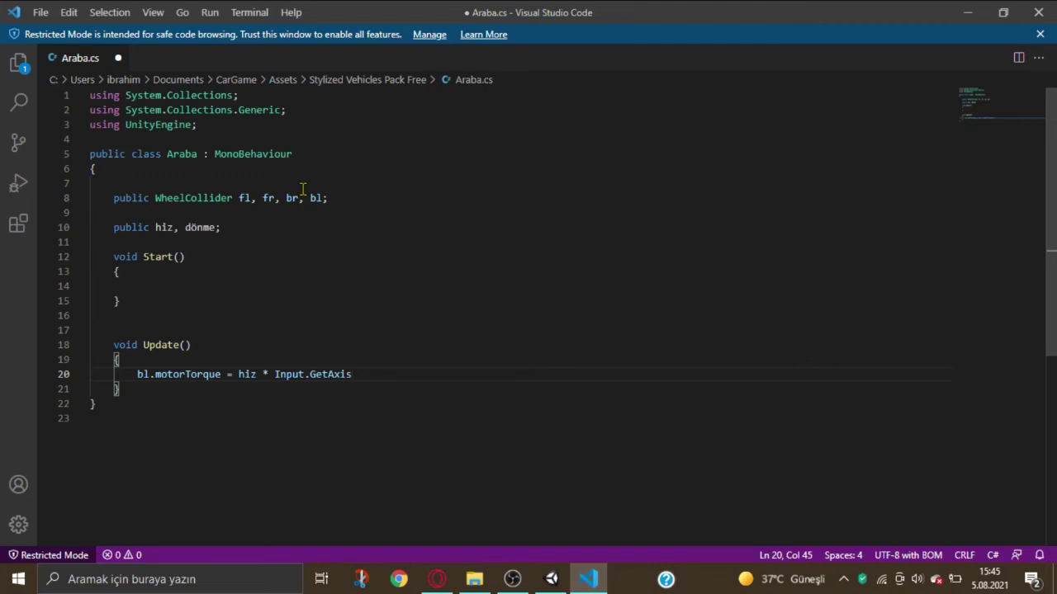
text(()
text(")
text(Vertical)
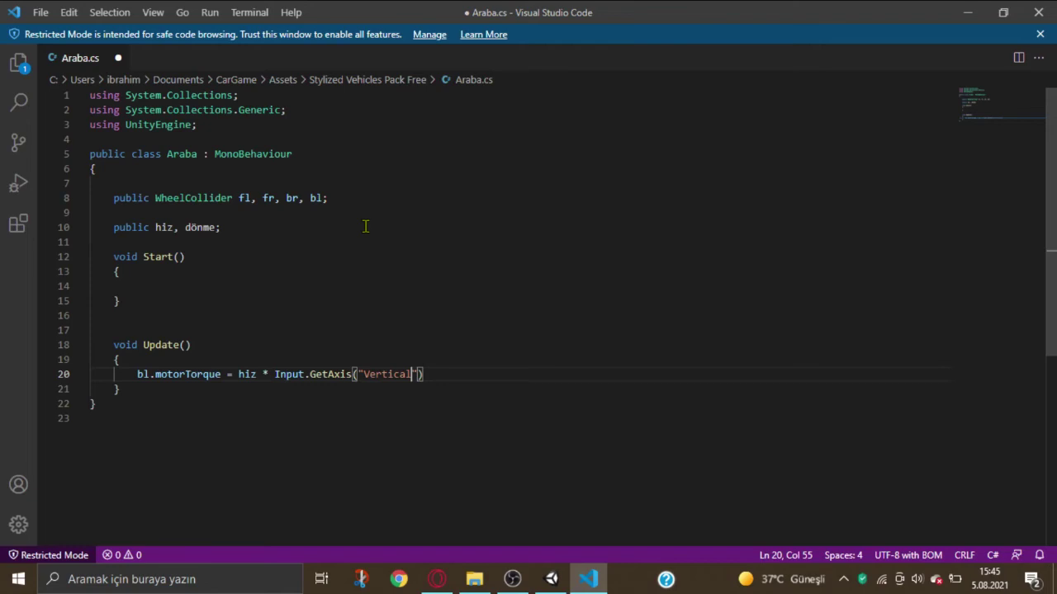
text(");)
key(Return)
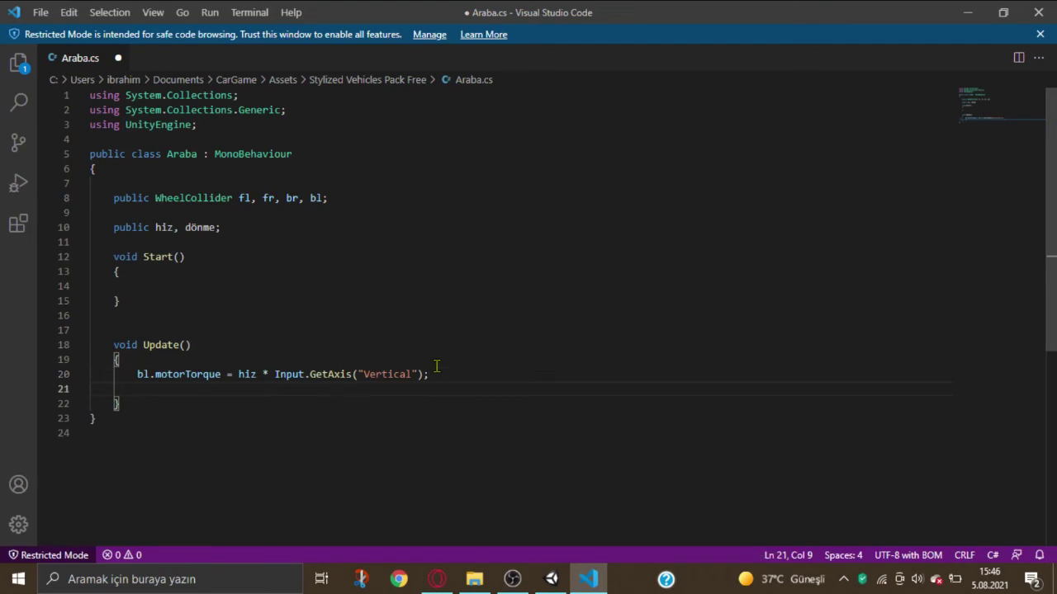
Step: Copy the bl.motorTorque statement onto line 21 for the back-right wheel and add blank lines below
drag(429, 374, 137, 374)
right_click(273, 380)
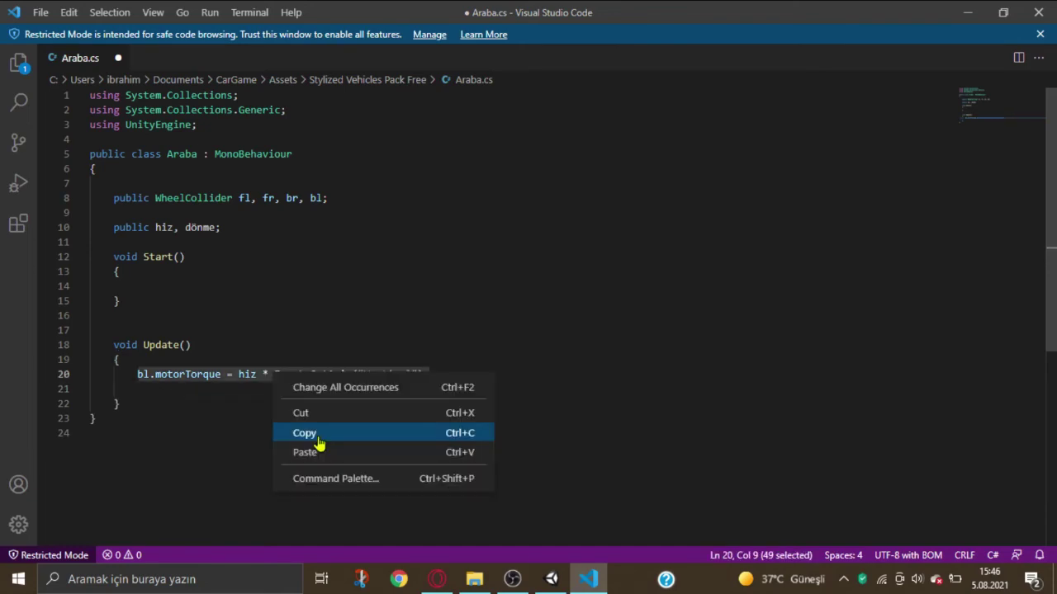
click(319, 433)
key(Down)
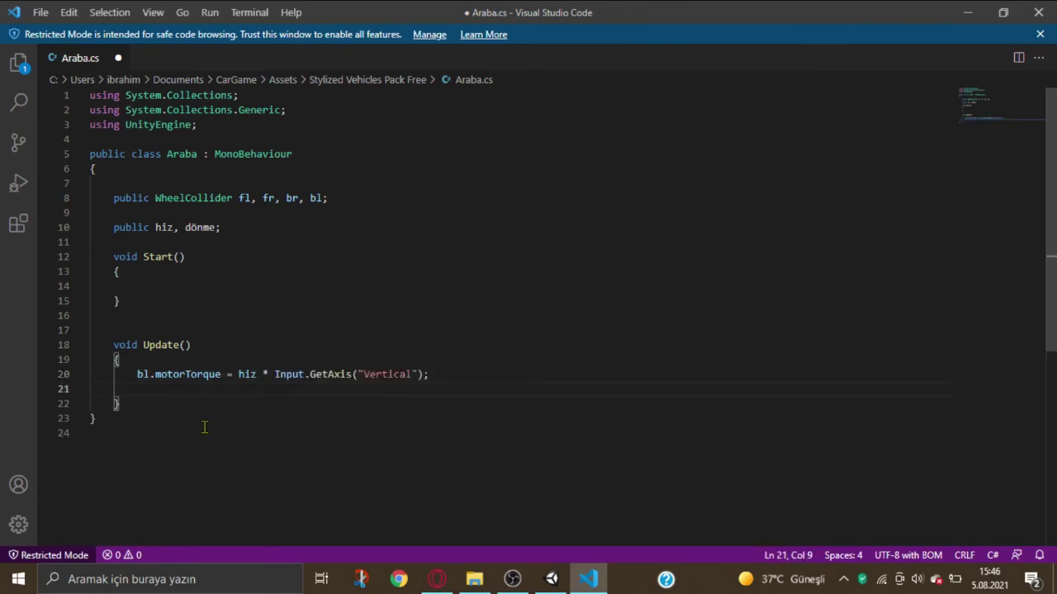
key(ctrl+v)
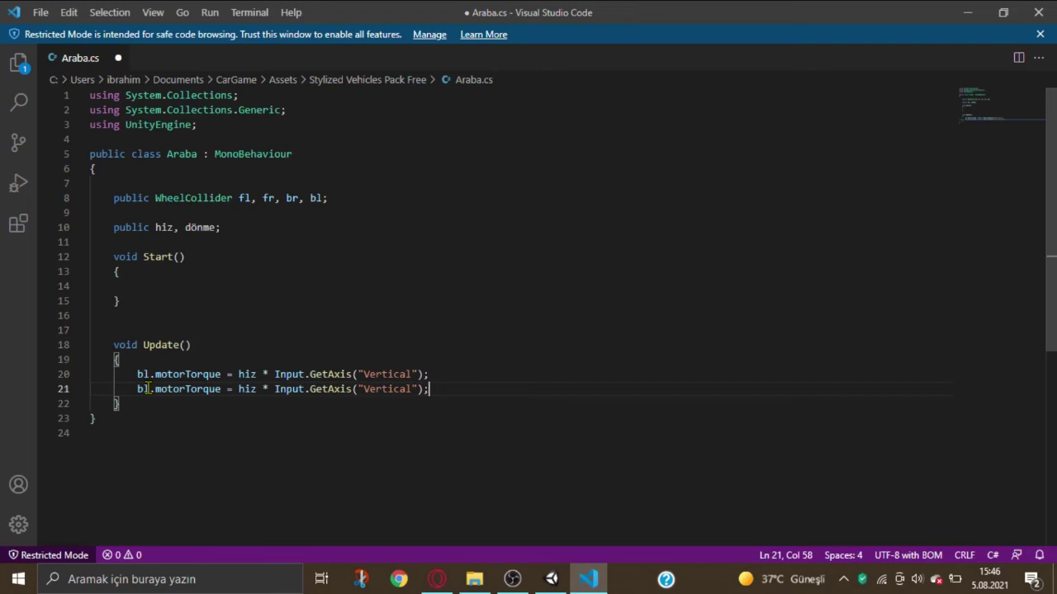
key(Down)
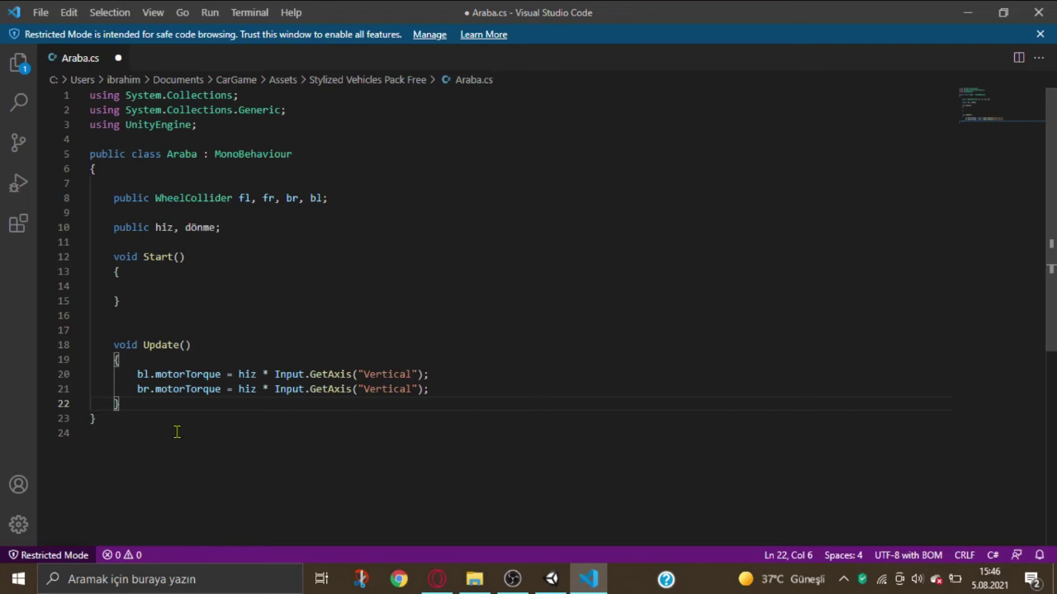
key(Return)
key(Return)
click(144, 403)
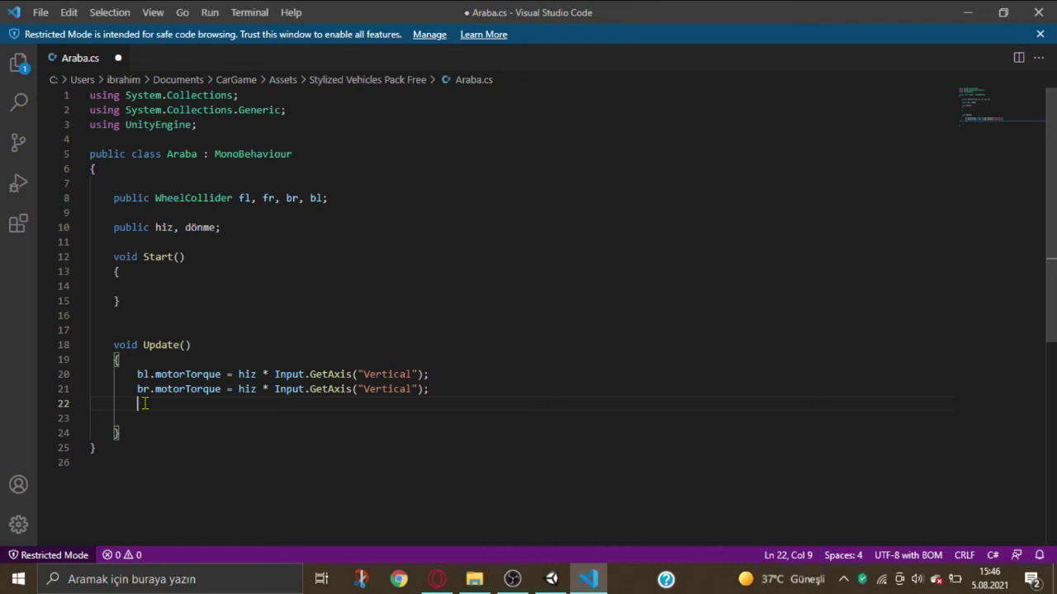
Step: Write the fl.steerAngle = dönme * Input.GetAxis("Horizantal"); steering line in Update
text(fl.Steer)
text(Angle)
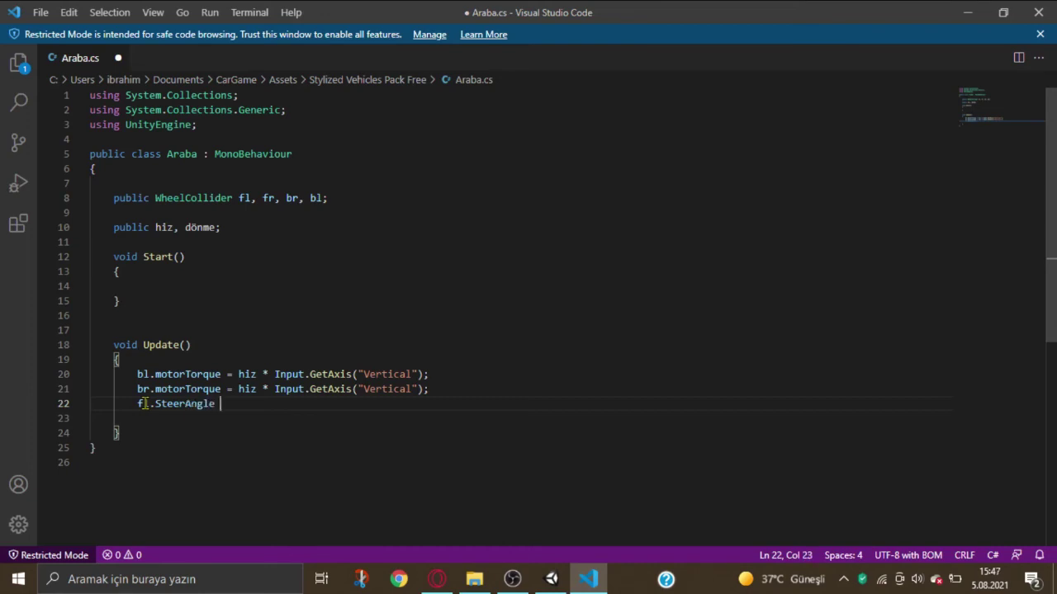
text( =)
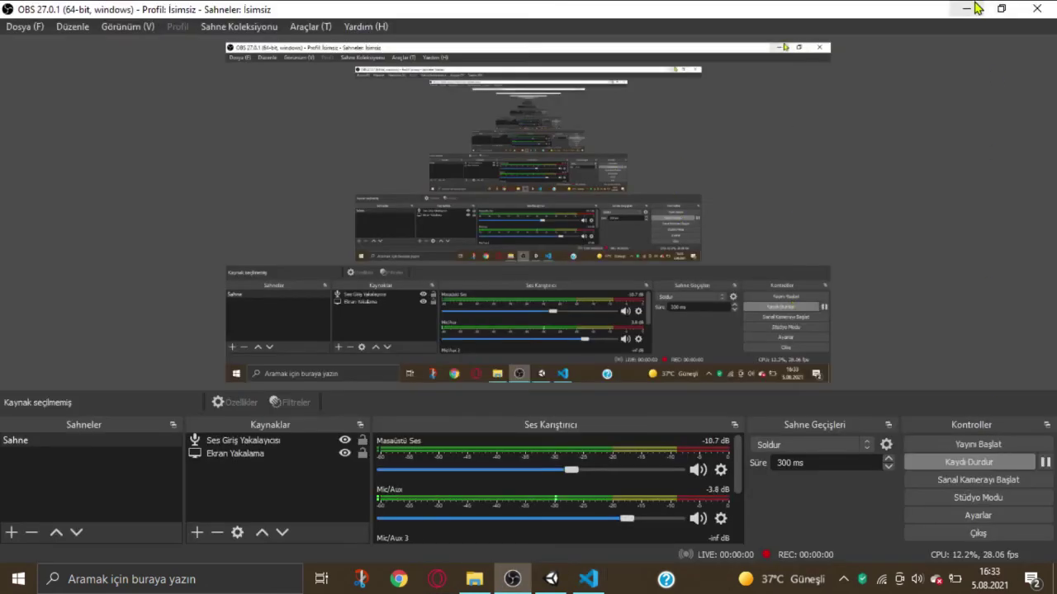
click(968, 9)
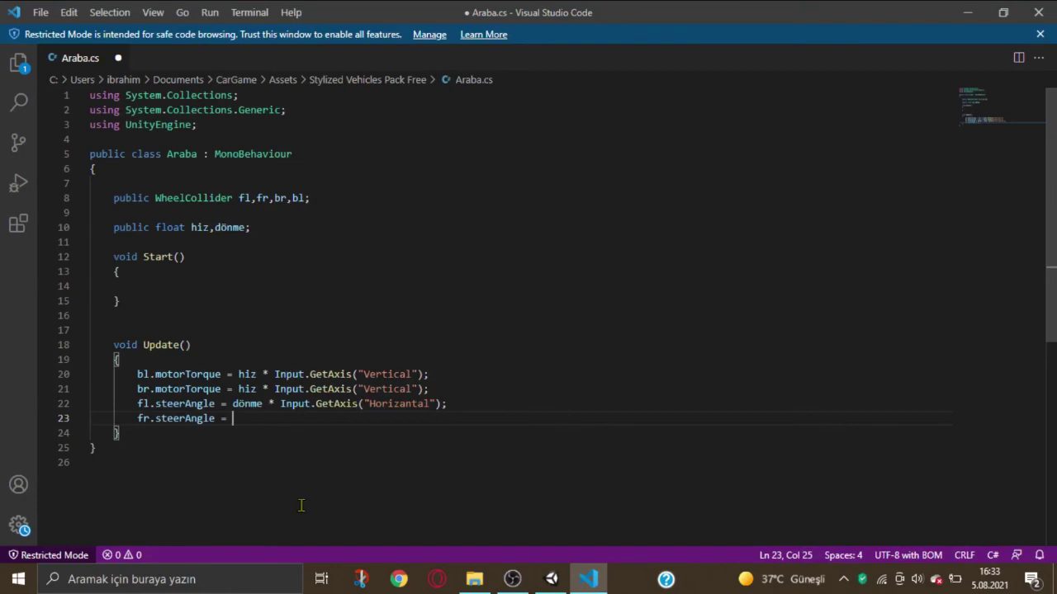
text(dönme)
key(BackSpace)
key(BackSpace)
key(BackSpace)
key(BackSpace)
key(BackSpace)
key(BackSpace)
key(BackSpace)
key(BackSpace)
key(BackSpace)
key(BackSpace)
key(BackSpace)
key(BackSpace)
key(BackSpace)
key(BackSpace)
key(BackSpace)
key(BackSpace)
key(BackSpace)
key(BackSpace)
key(BackSpace)
key(BackSpace)
key(BackSpace)
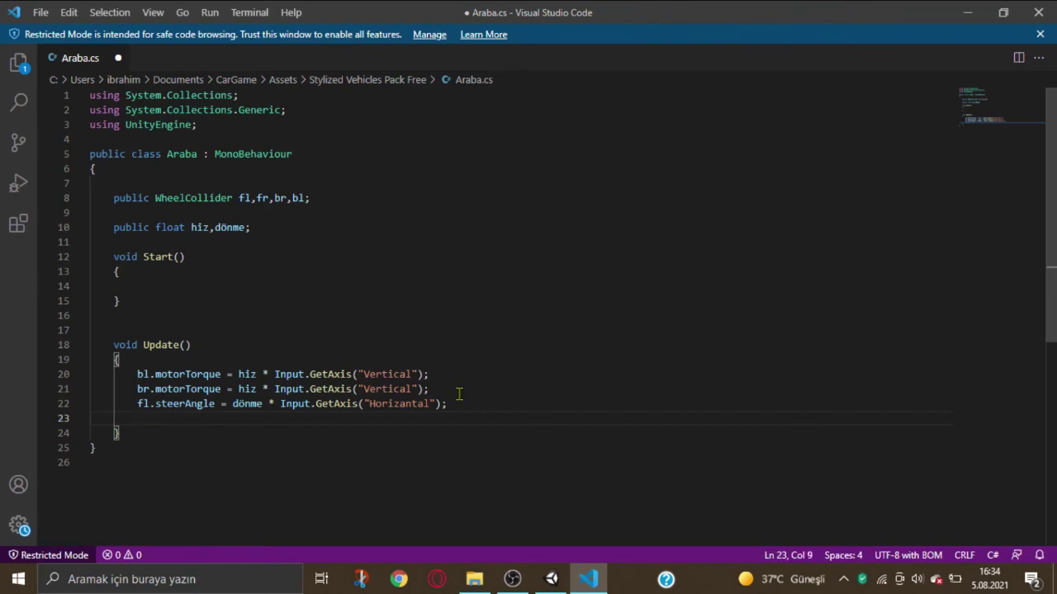
Step: Duplicate the steering line as fr.steerAngle on line 23 and save Araba.cs
drag(454, 403, 137, 404)
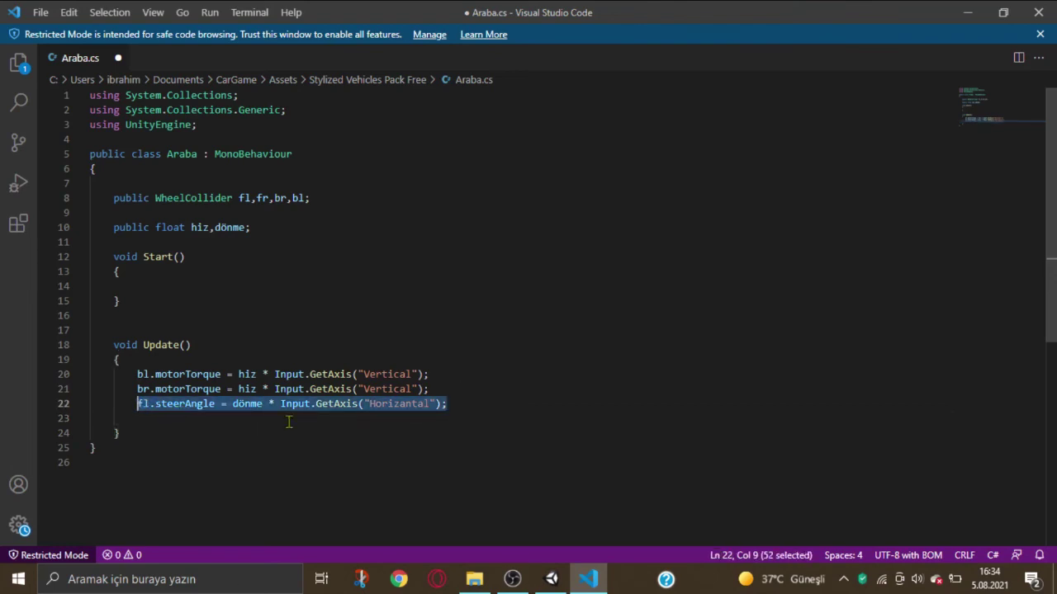
click(142, 421)
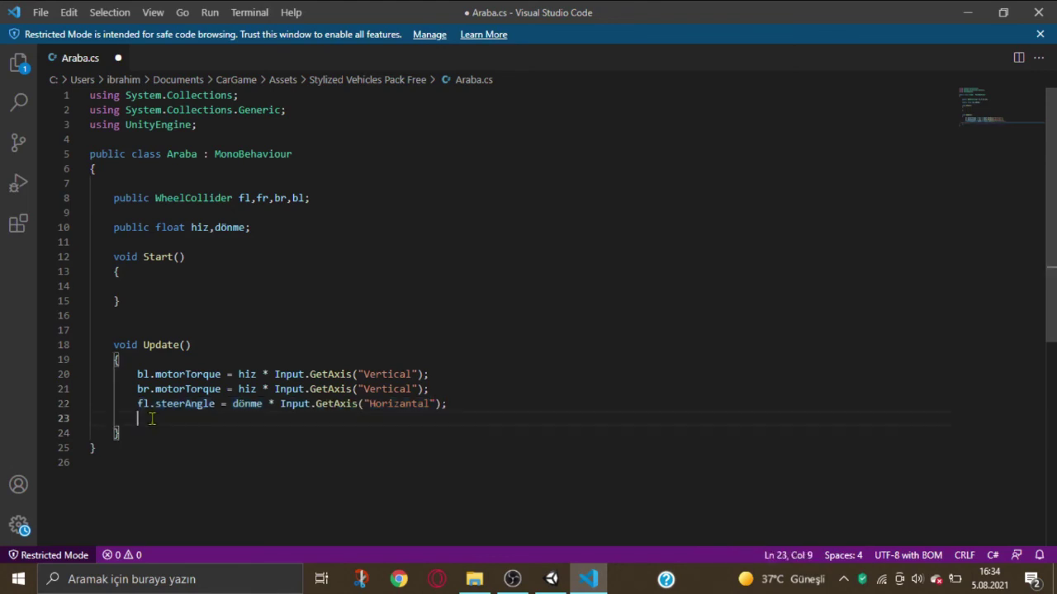
key(ctrl+v)
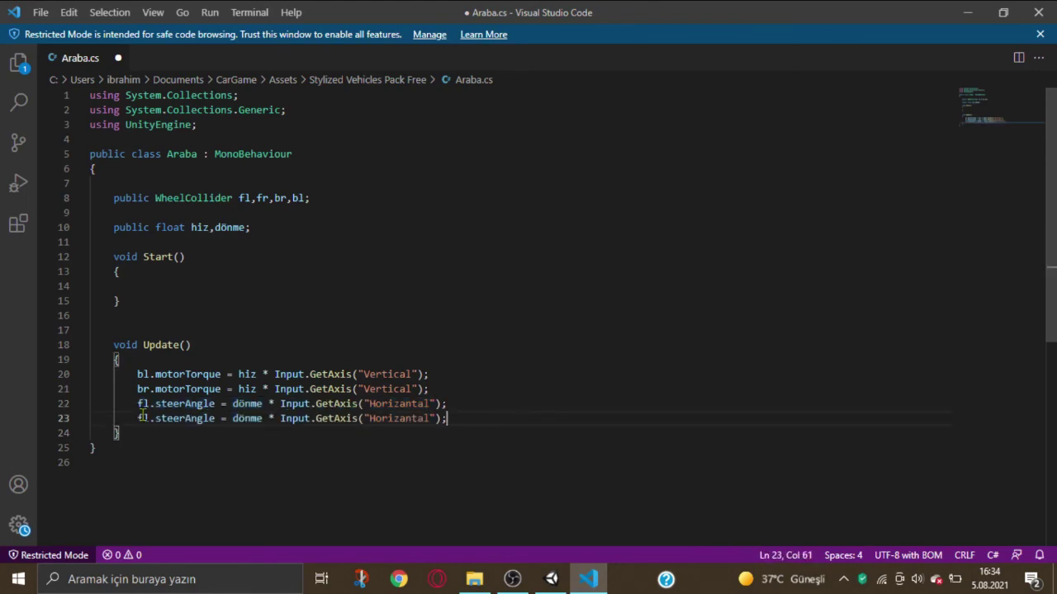
double_click(144, 419)
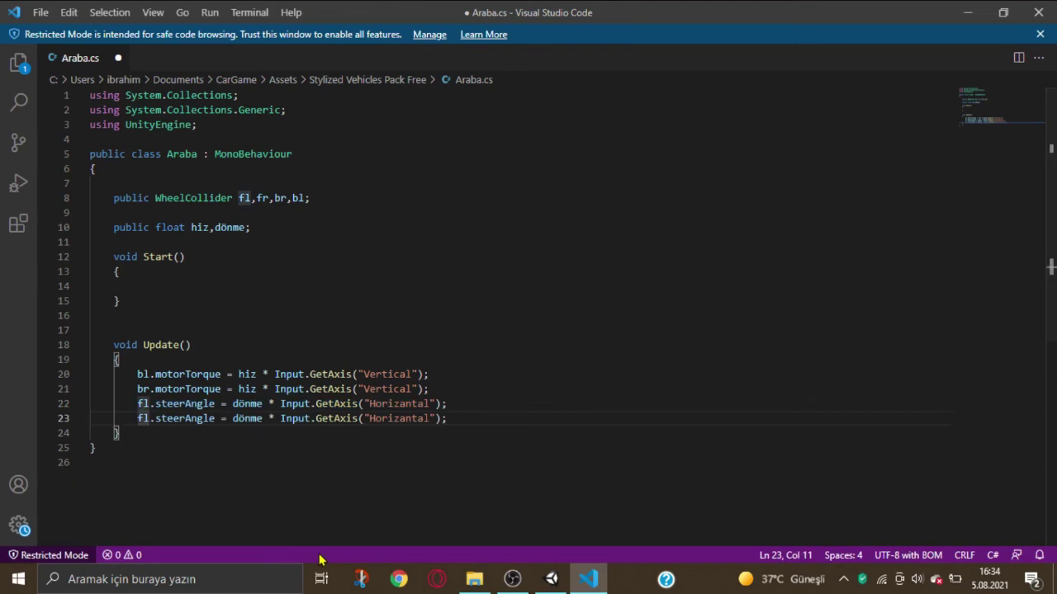
text(fr)
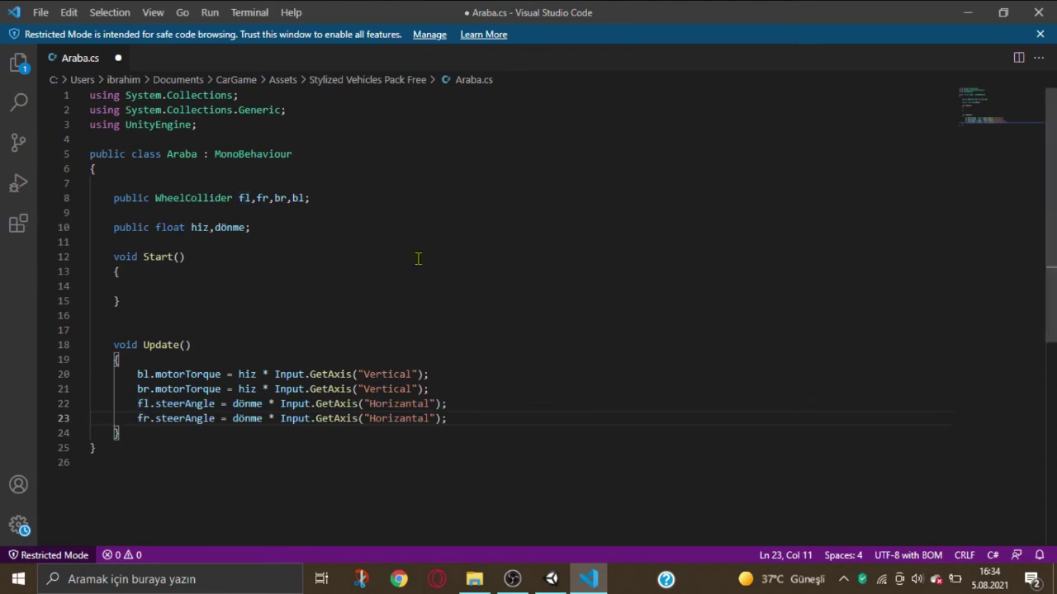
key(ctrl+s)
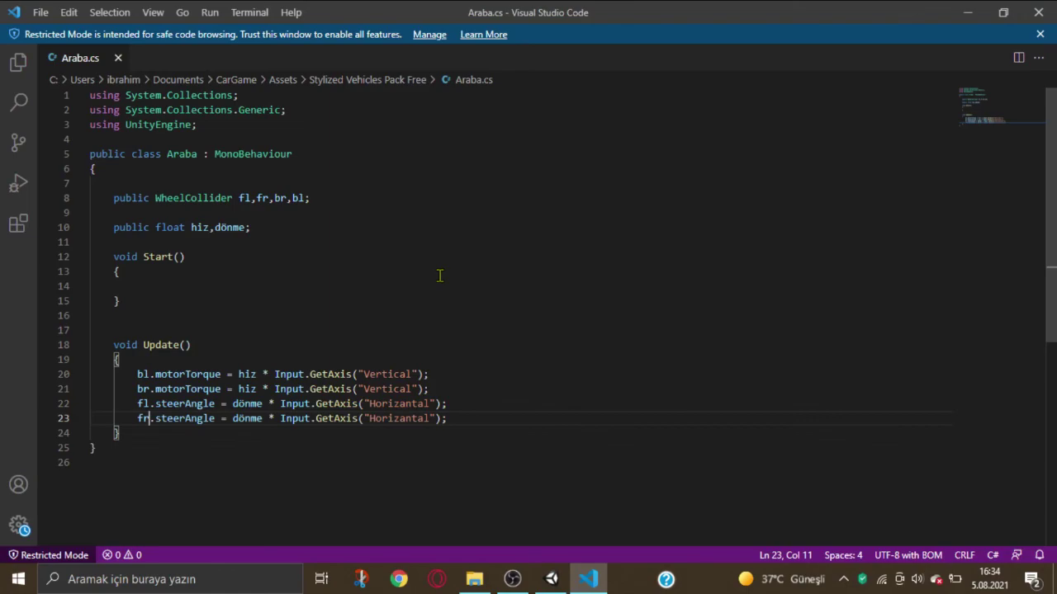
key(alt+Tab)
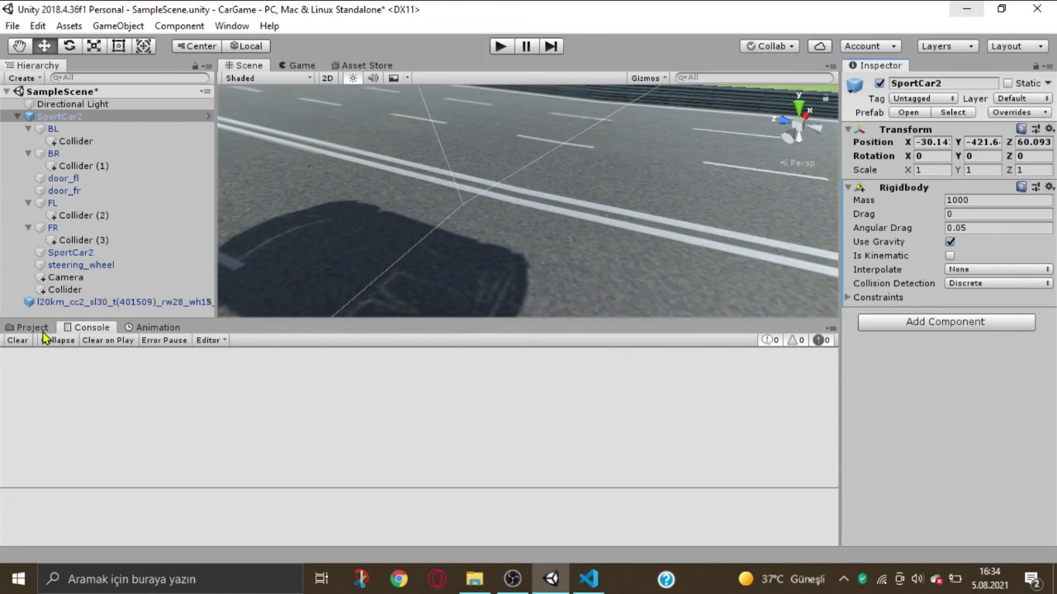
Step: Drag the Araba script from the Project assets into SportCar2's Inspector as a component
click(33, 328)
mouse_move(696, 493)
mouse_down()
mouse_move(877, 371)
mouse_move(3, 116)
mouse_move(17, 118)
mouse_up()
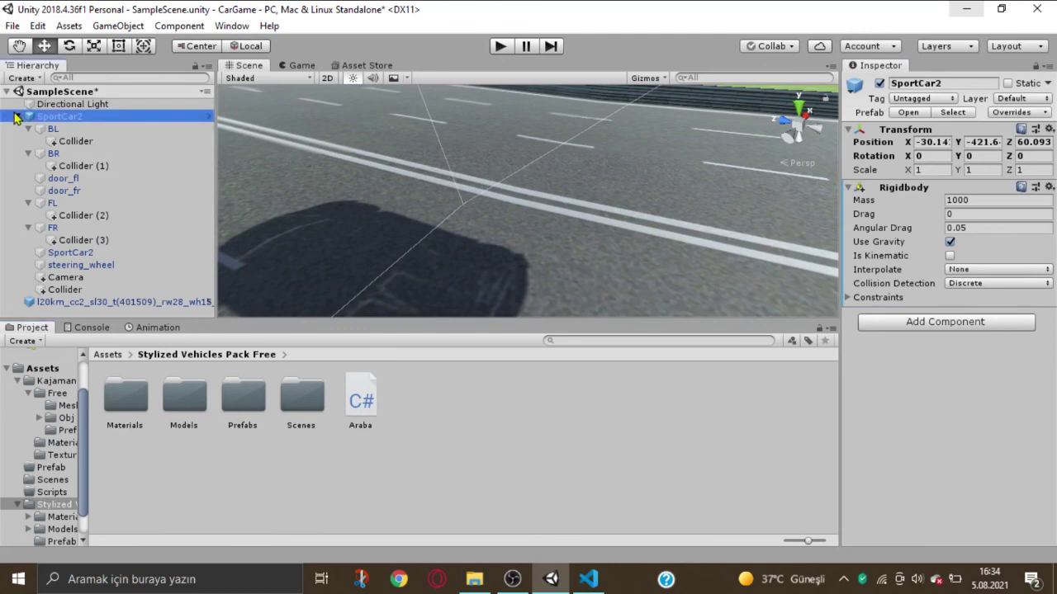
drag(16, 118, 358, 412)
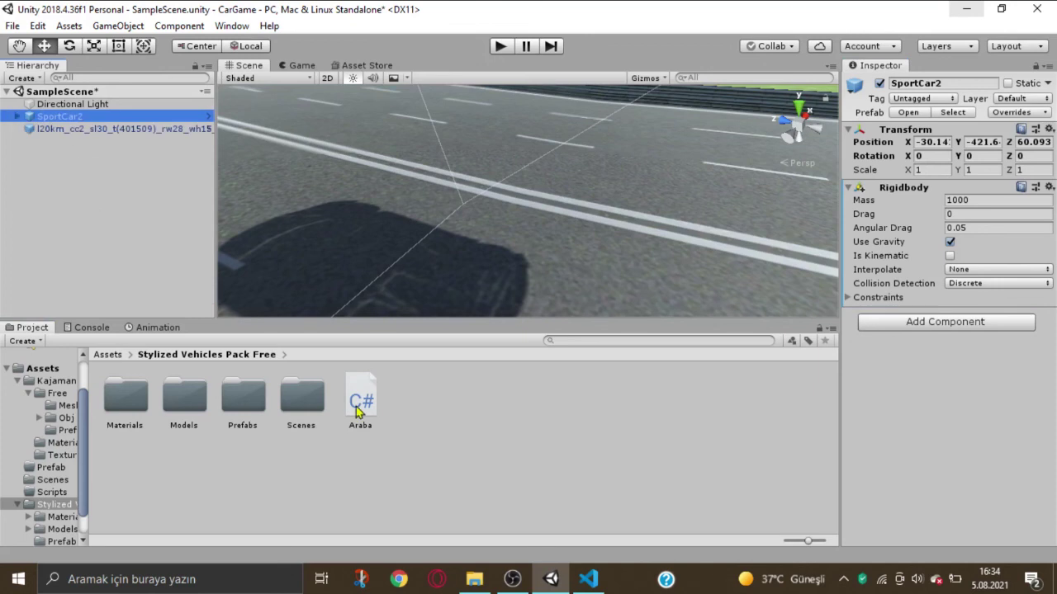
drag(357, 413, 922, 395)
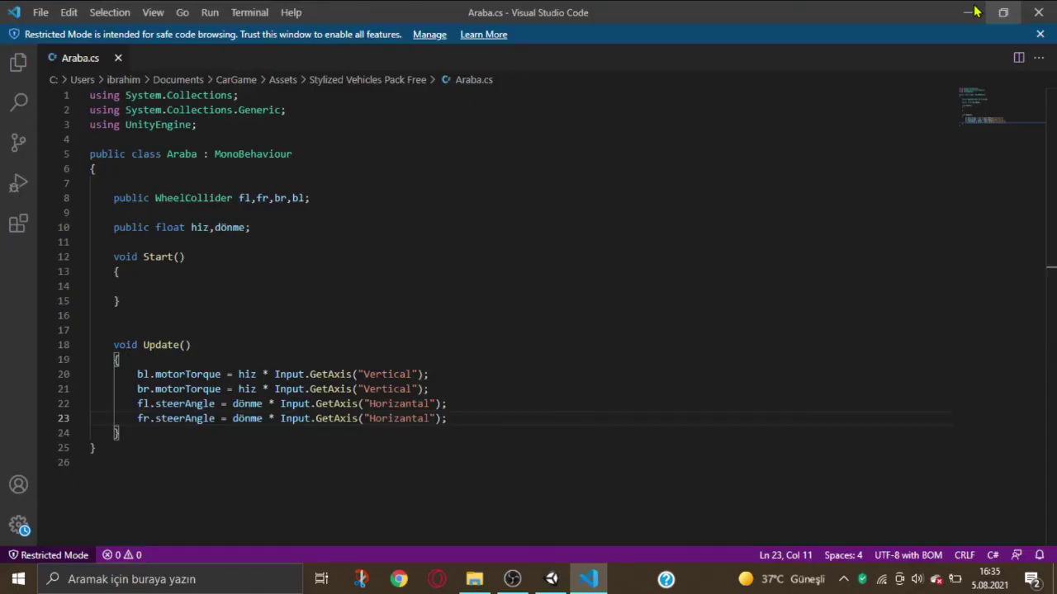
click(971, 11)
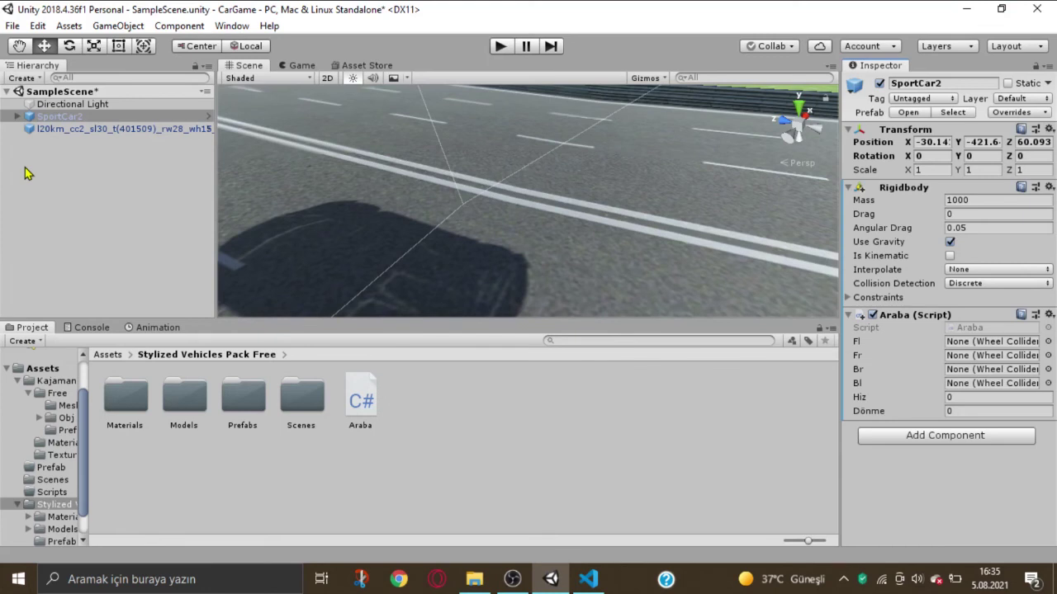
Step: Assign the four wheel colliders to Fl, Fr, Br, Bl and enter 500 for Hiz and Dönme
alt+click(18, 117)
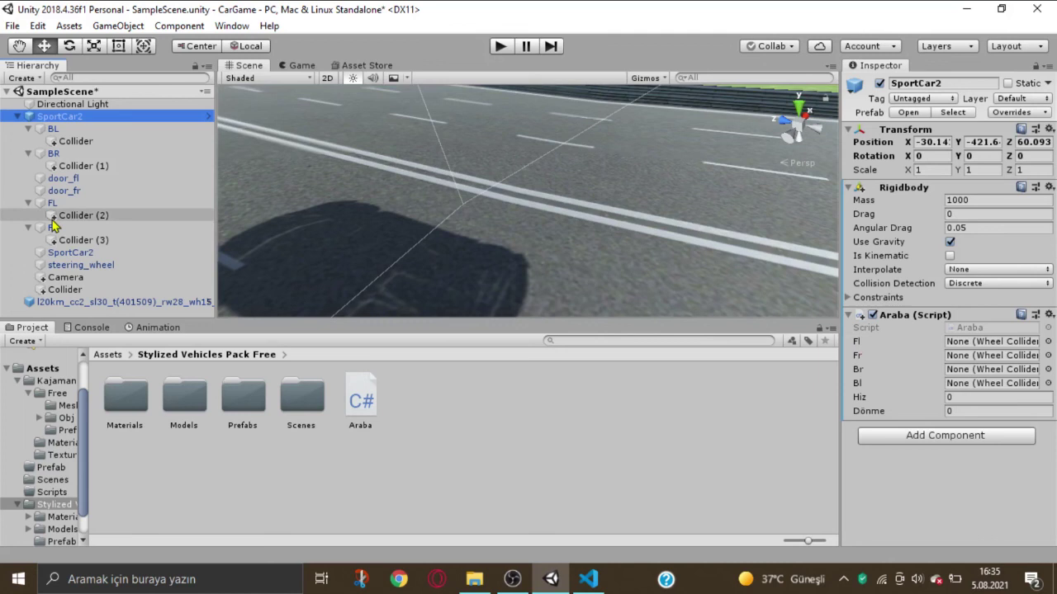
drag(52, 224, 974, 342)
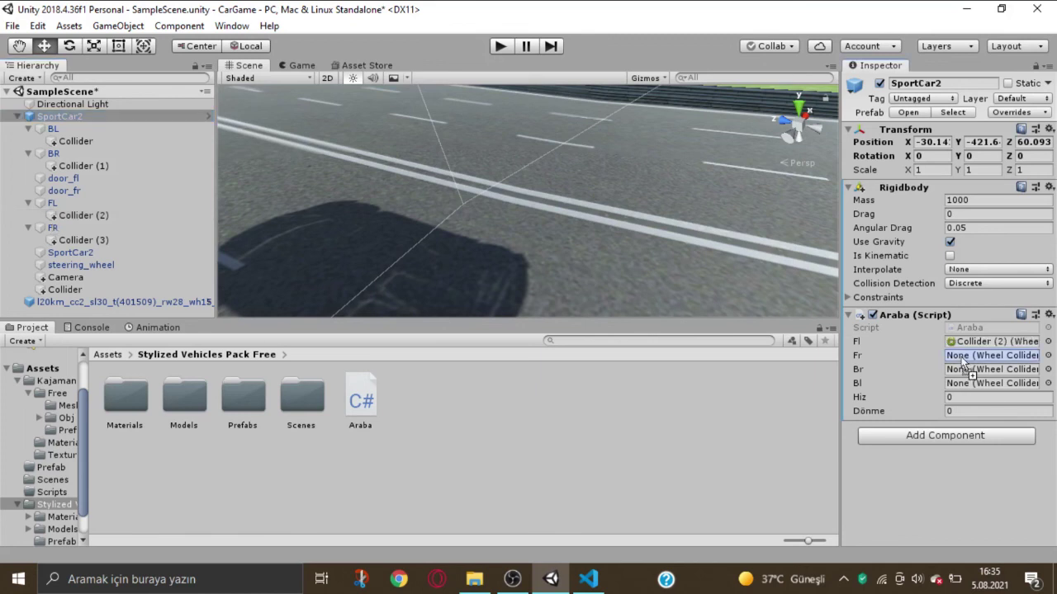
drag(963, 363, 964, 361)
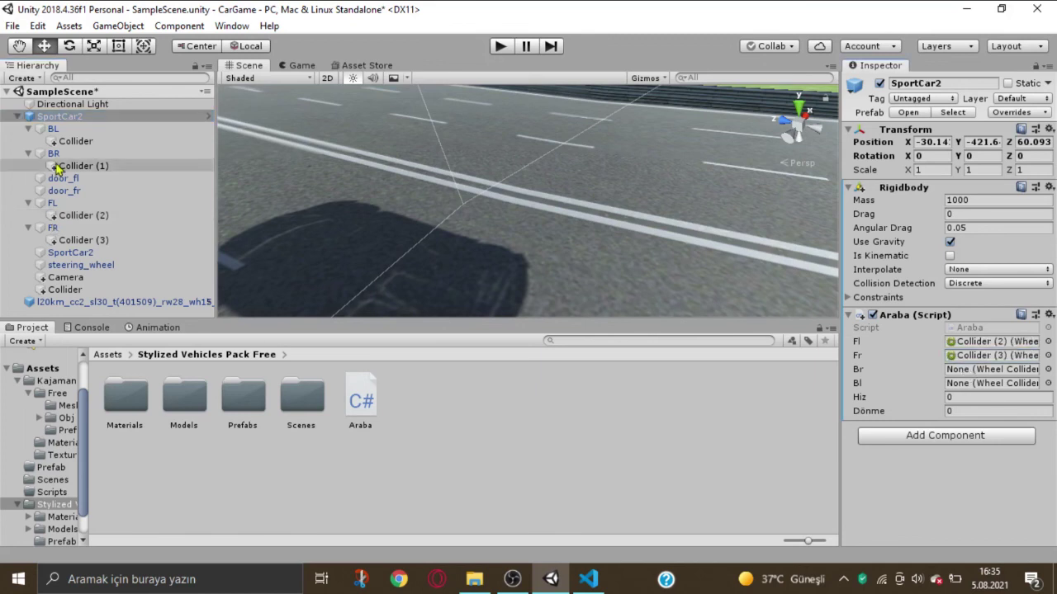
drag(58, 168, 960, 371)
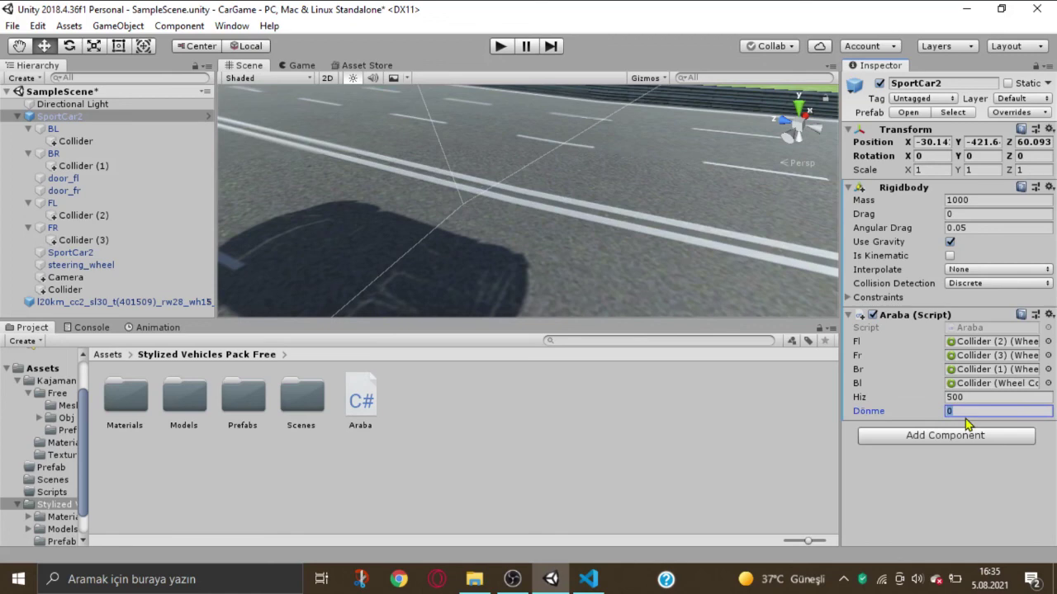
text(500)
click(499, 46)
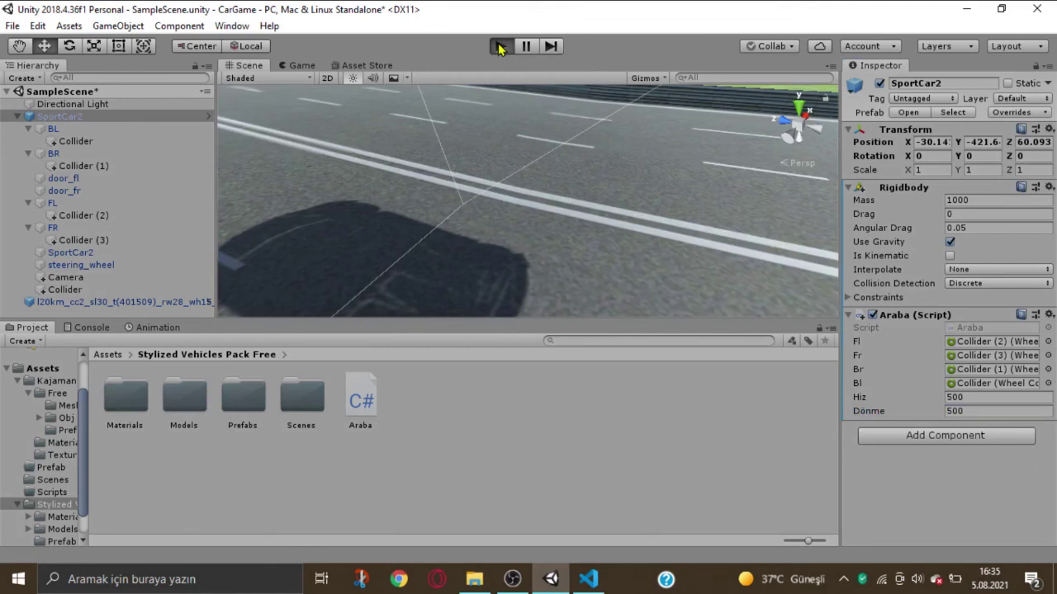
click(501, 46)
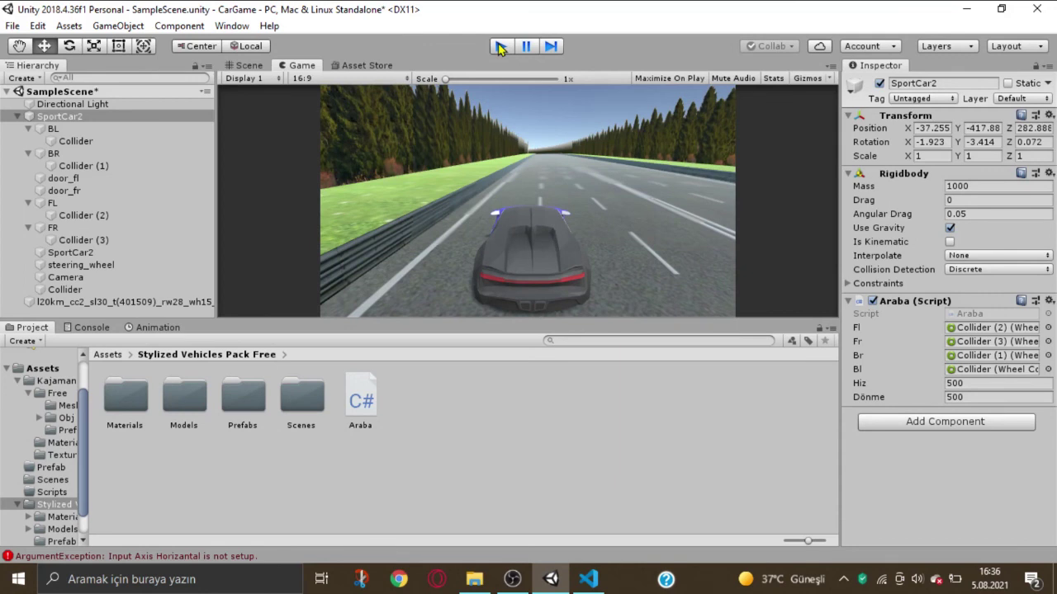
Step: Stop the Play-mode run after watching SportCar2 drive in the Game view
click(500, 47)
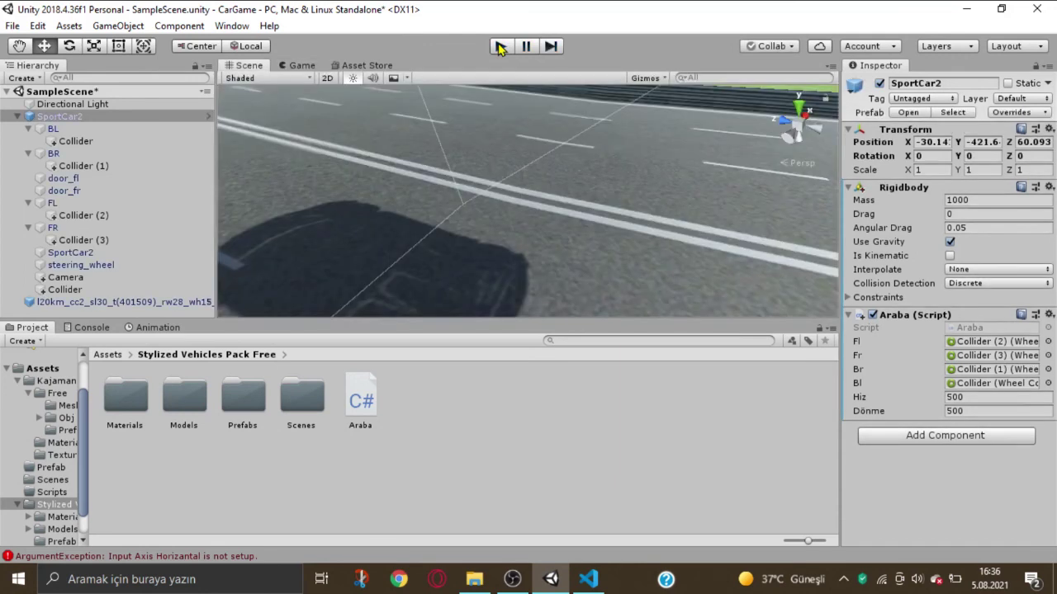